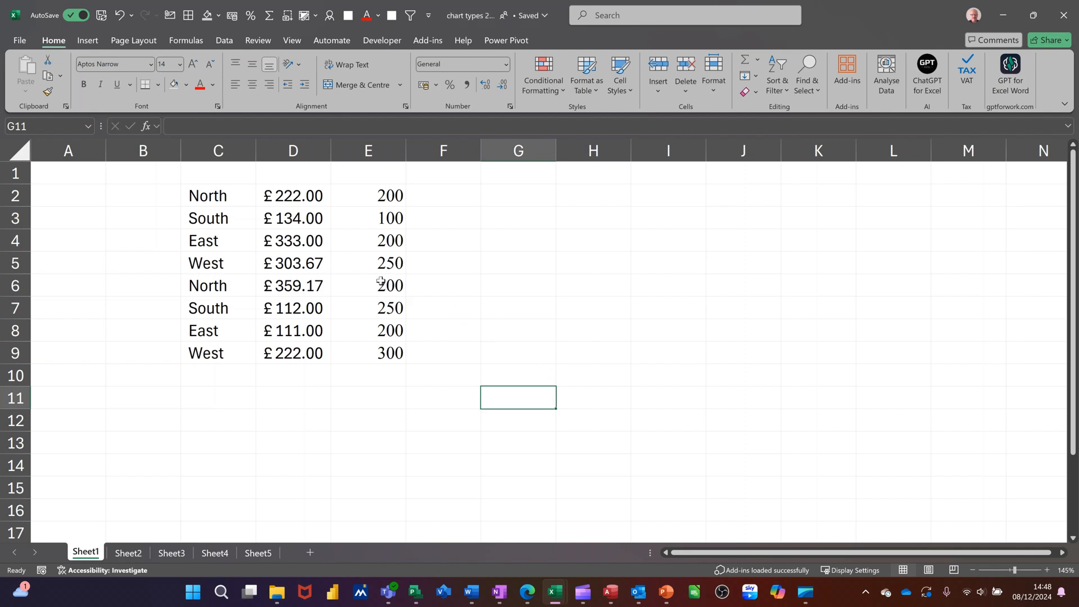
Insert a default embedded column chart from C2:D9 on the sheet and delete it.
{"action": "left_click_drag", "start_coordinate": [217, 195], "coordinate": [326, 356]}
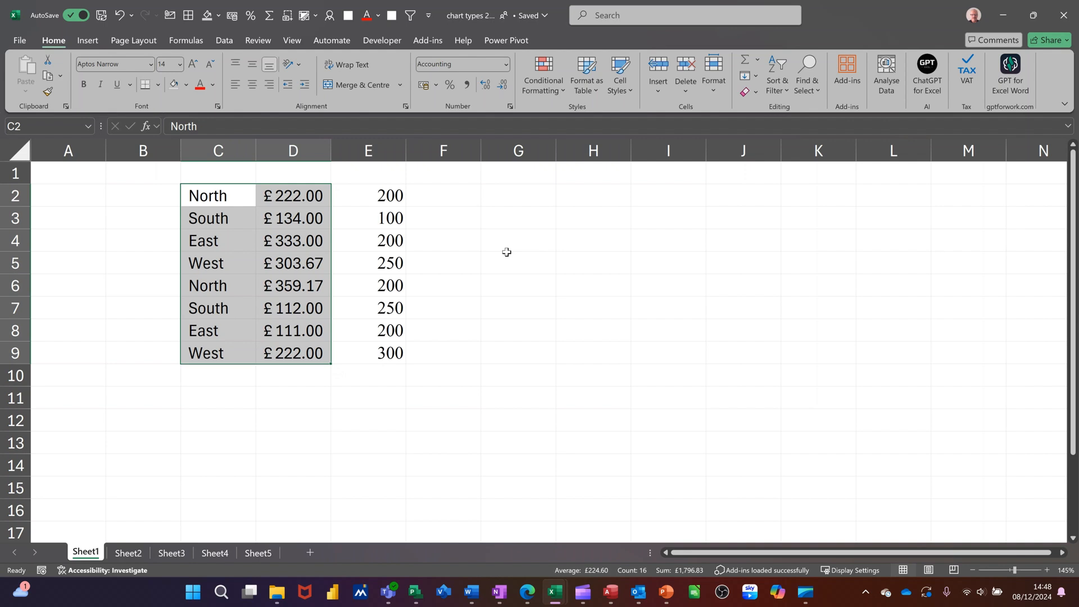
{"action": "key", "text": "alt+F1"}
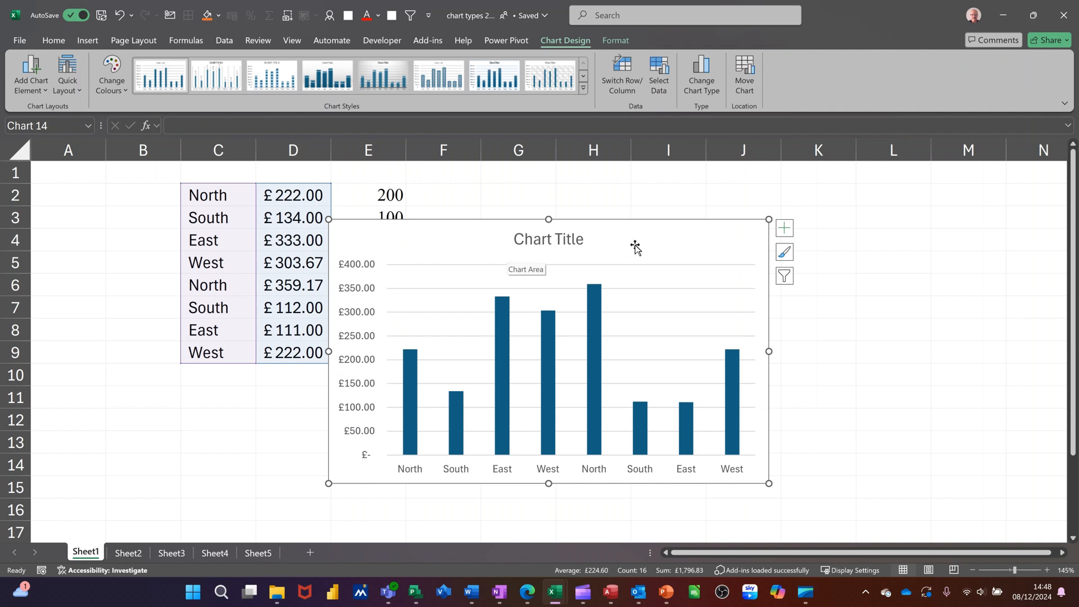
{"action": "left_click_drag", "start_coordinate": [653, 231], "coordinate": [708, 221]}
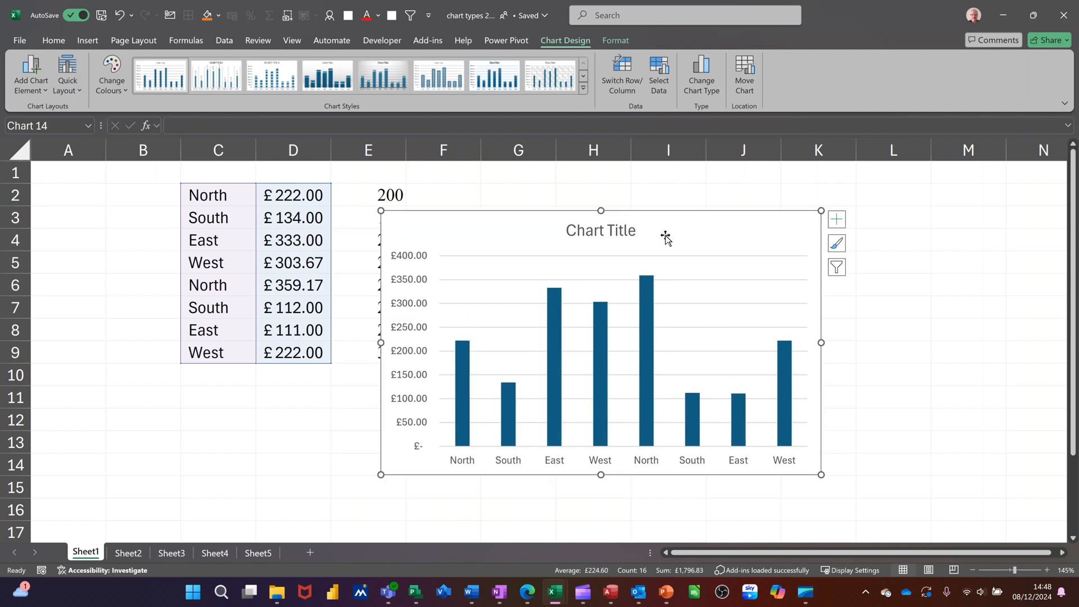
{"action": "key", "text": "Delete"}
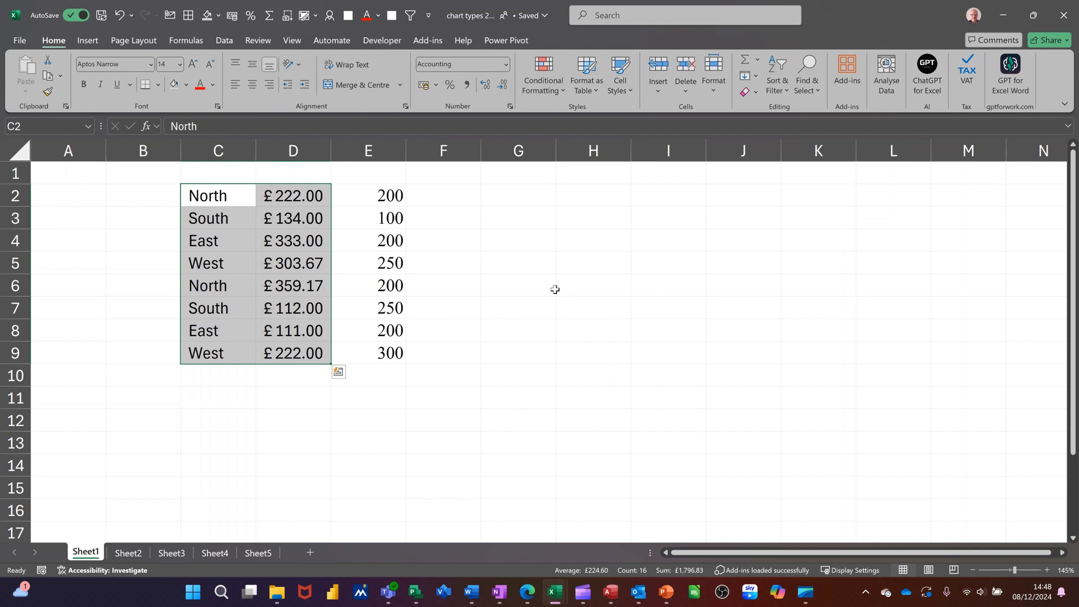
Create a default column chart of C2:D9 on its own chart sheet and return to Sheet1.
{"action": "key", "text": "F11"}
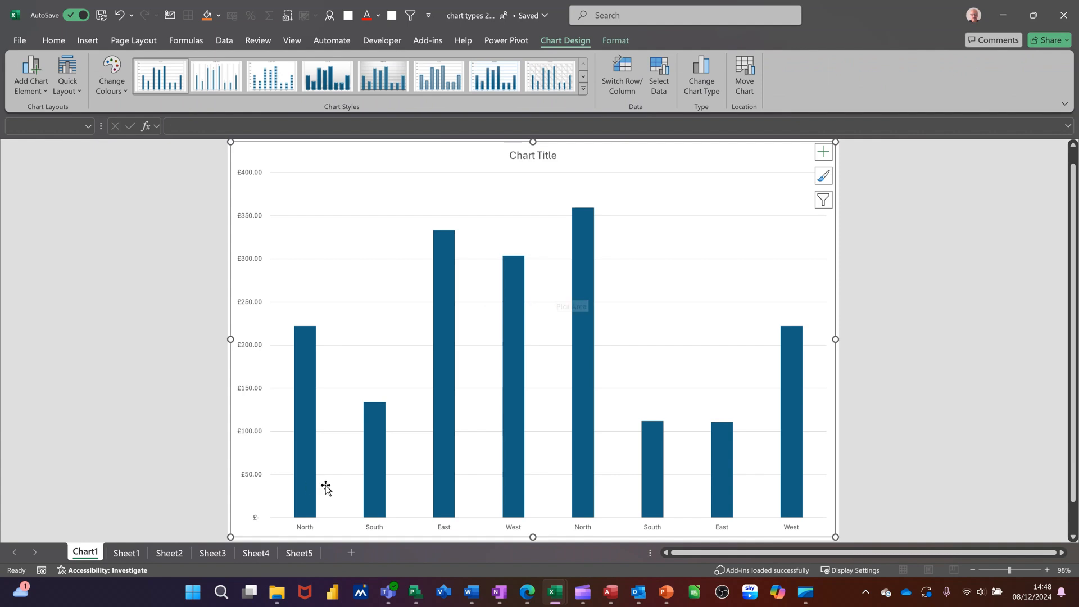
{"action": "left_click", "coordinate": [128, 553]}
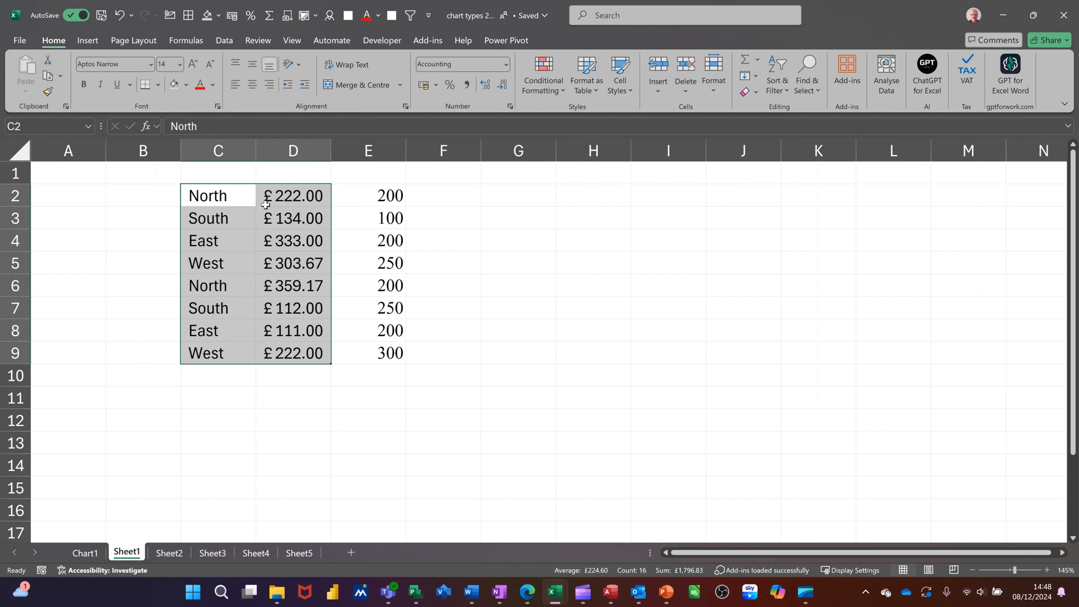
Add A1:A8 from Sheet2 as a second series to a default embedded chart of C2:D9, and delete that chart.
{"action": "key", "text": "alt+F1"}
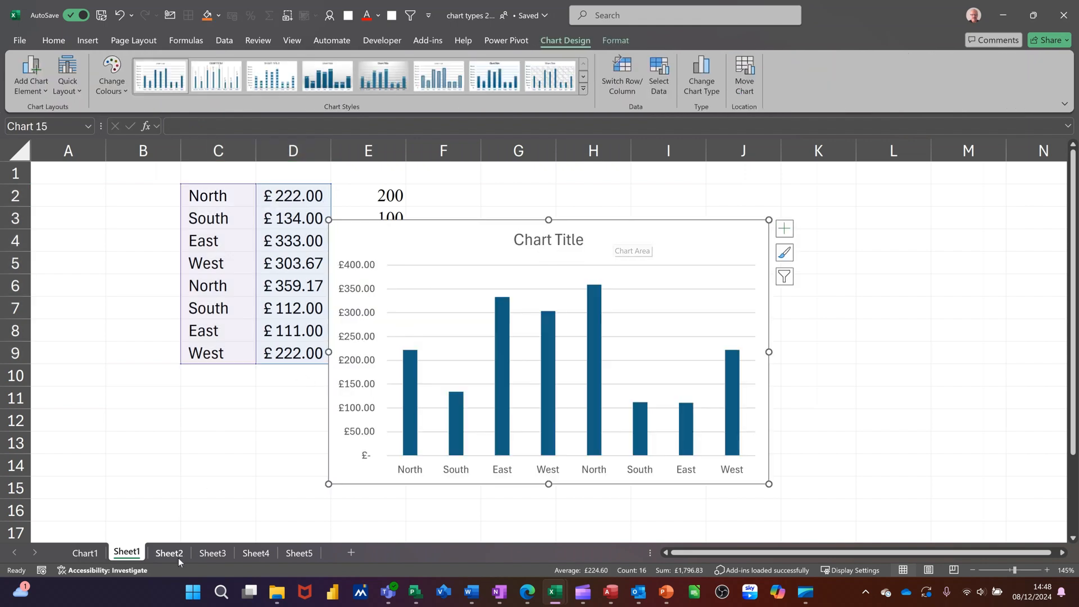
{"action": "left_click", "coordinate": [164, 554]}
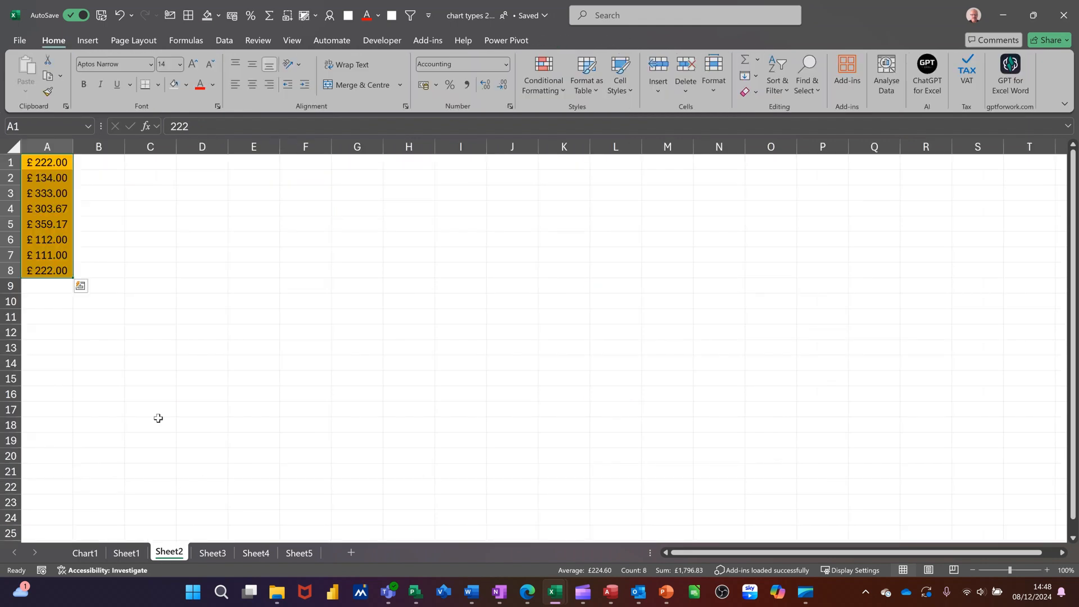
{"action": "left_click_drag", "start_coordinate": [48, 162], "coordinate": [50, 275]}
{"action": "key", "text": "ctrl+c"}
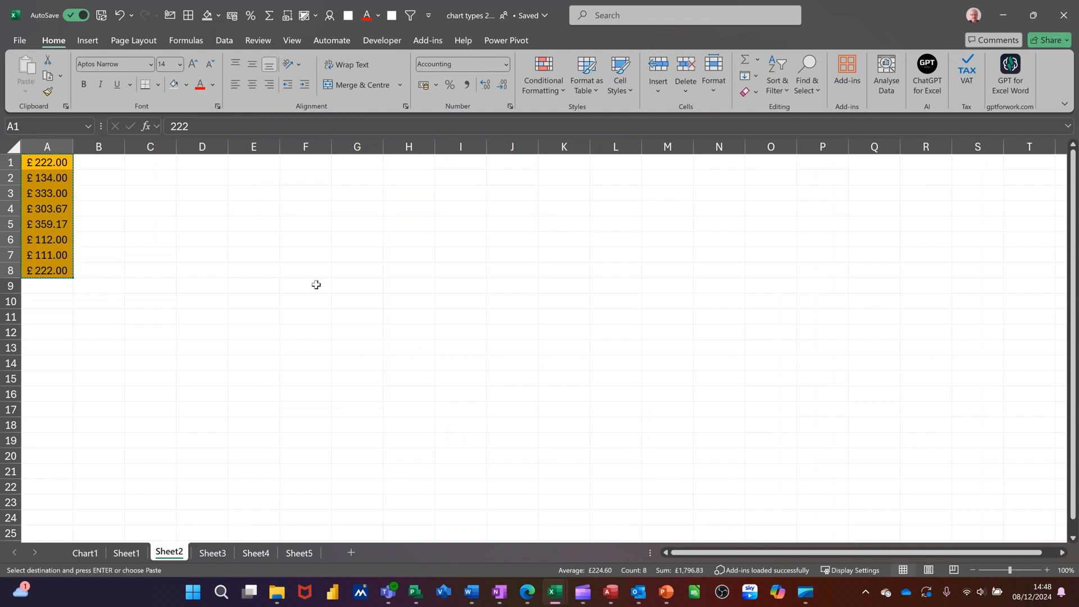
{"action": "left_click", "coordinate": [127, 553]}
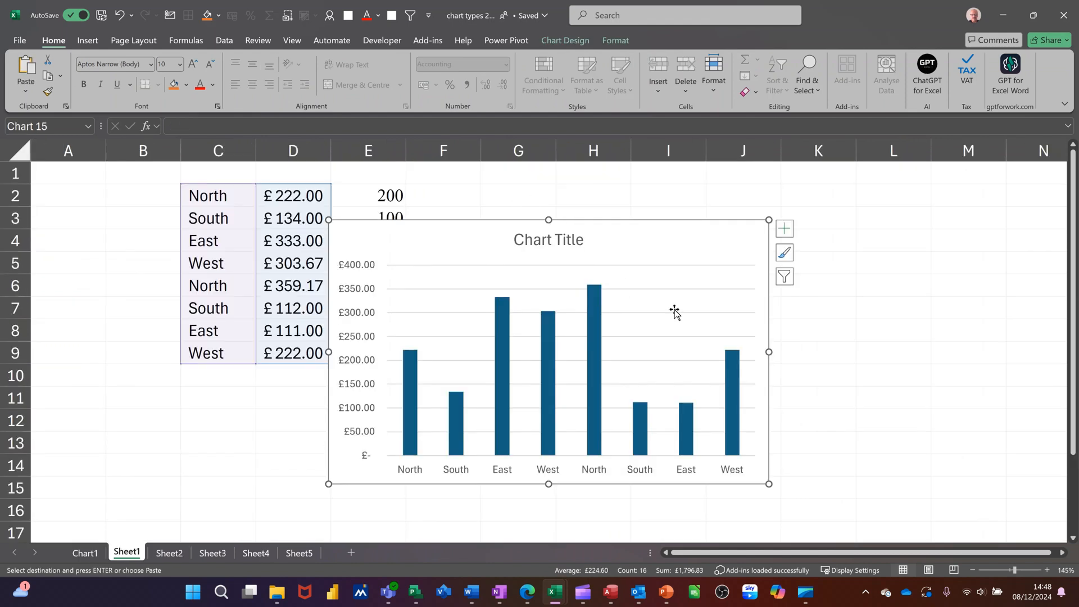
{"action": "key", "text": "ctrl+v"}
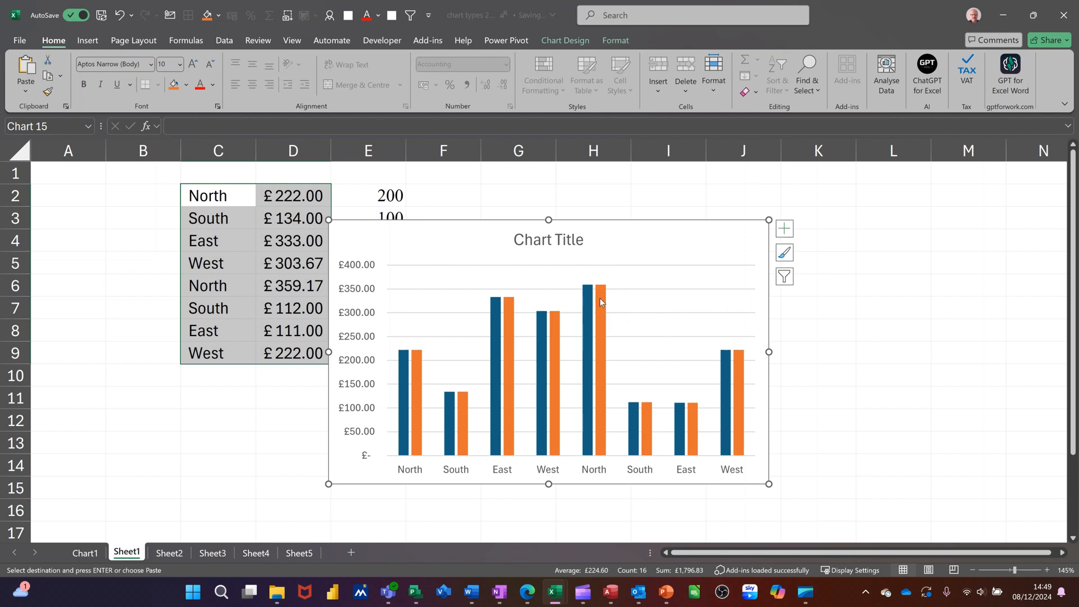
{"action": "key", "text": "Delete"}
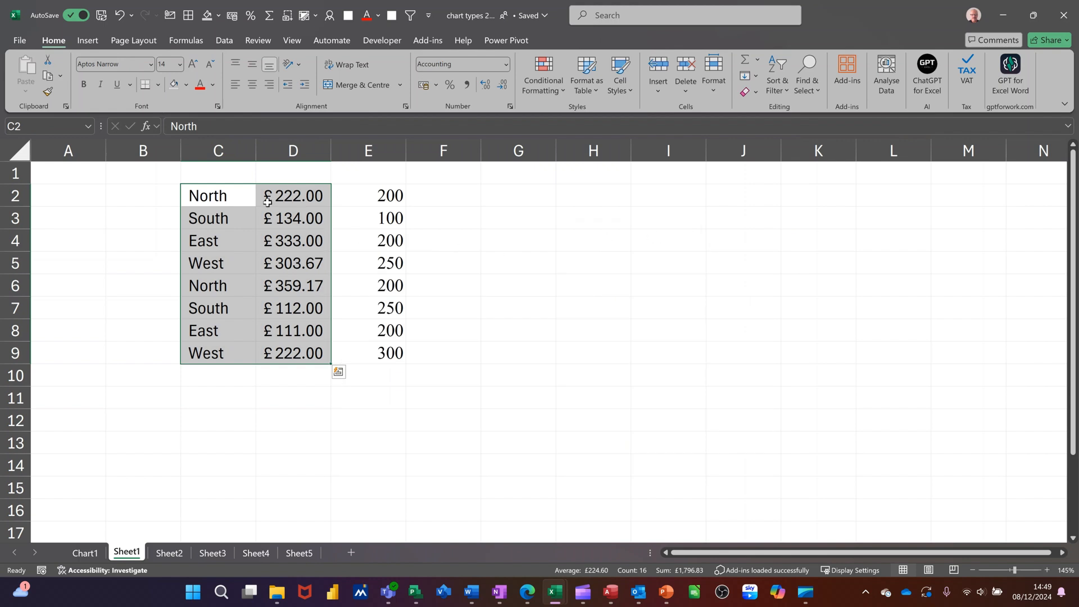
Insert a clustered column and line combo chart from C2:E9 on Sheet1.
{"action": "left_click_drag", "start_coordinate": [221, 193], "coordinate": [381, 351]}
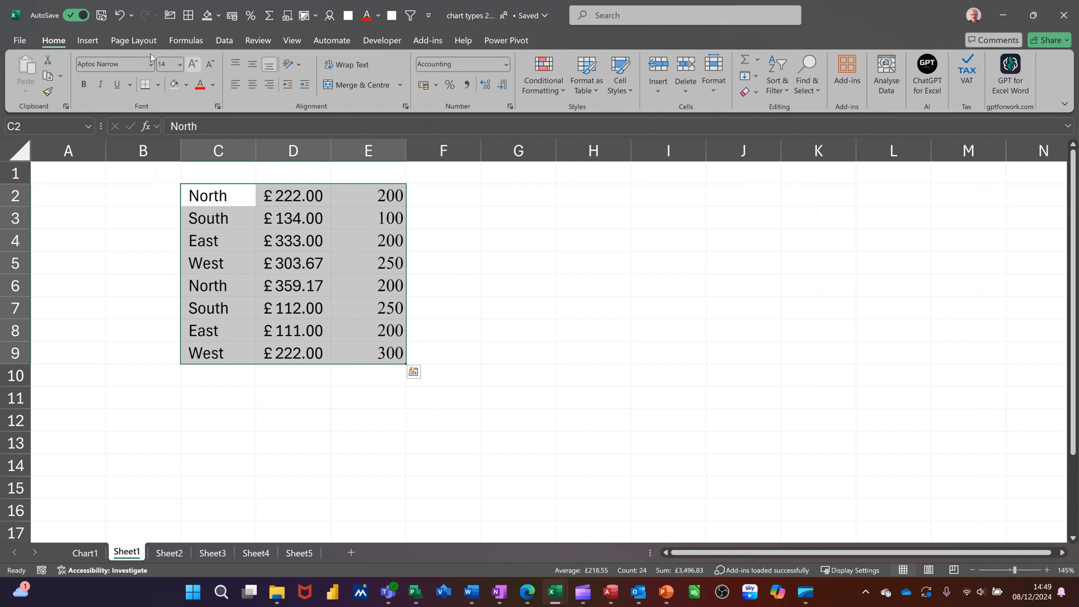
{"action": "left_click", "coordinate": [93, 45]}
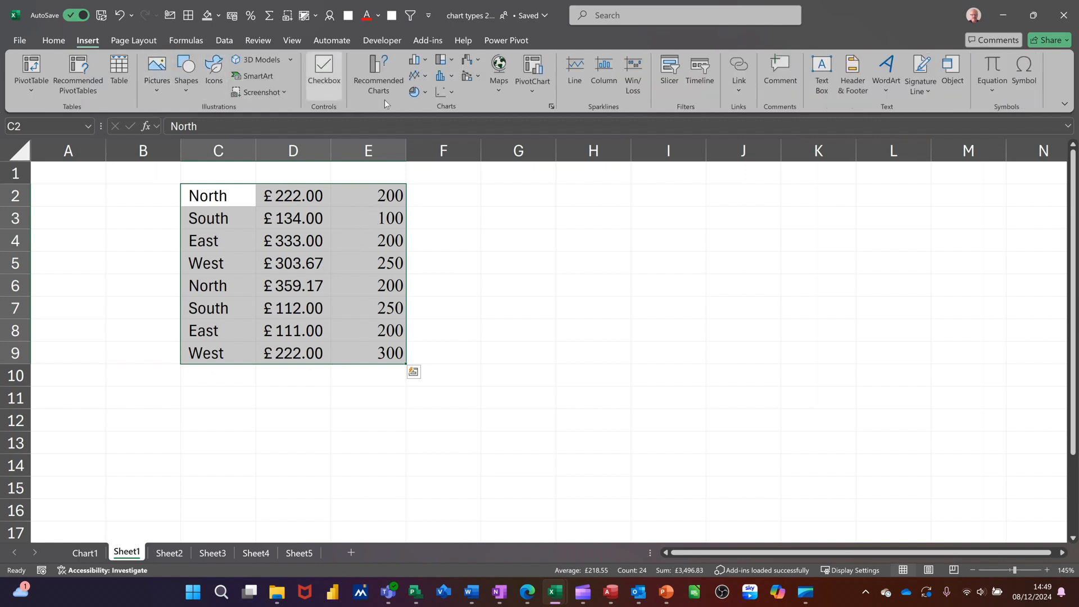
{"action": "left_click", "coordinate": [481, 81]}
{"action": "left_click", "coordinate": [481, 116]}
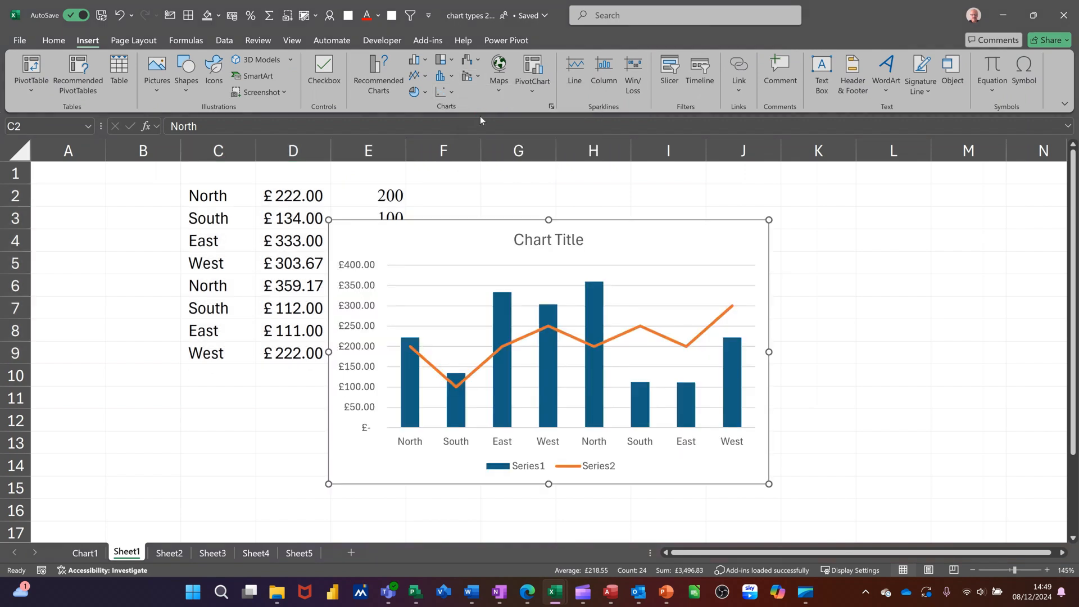
Format the combo chart's orange Series2 with no line.
{"action": "mouse_move", "coordinate": [528, 338]}
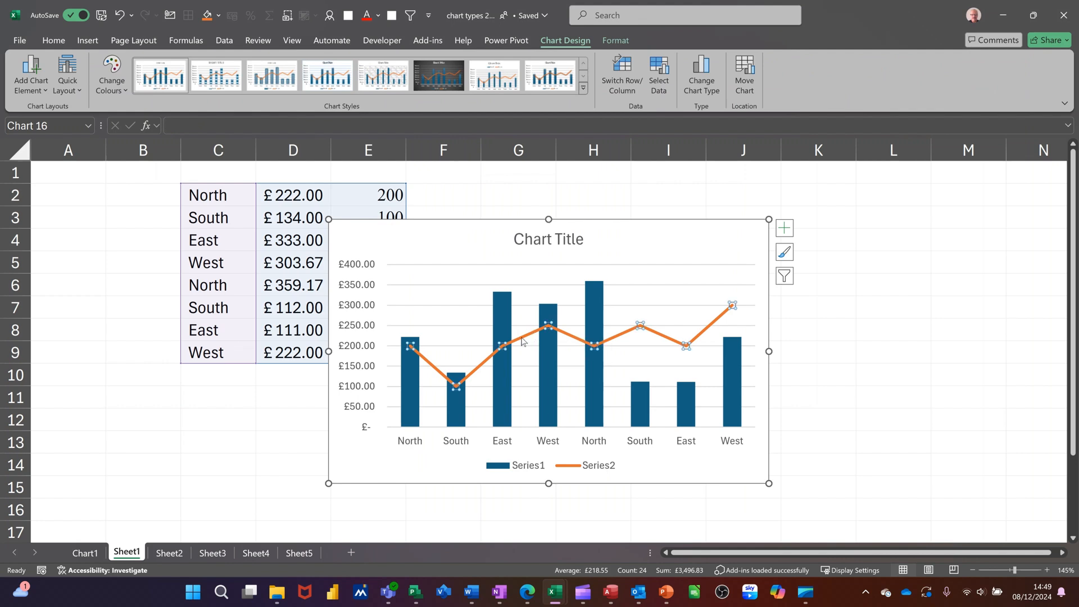
{"action": "left_click", "coordinate": [522, 340]}
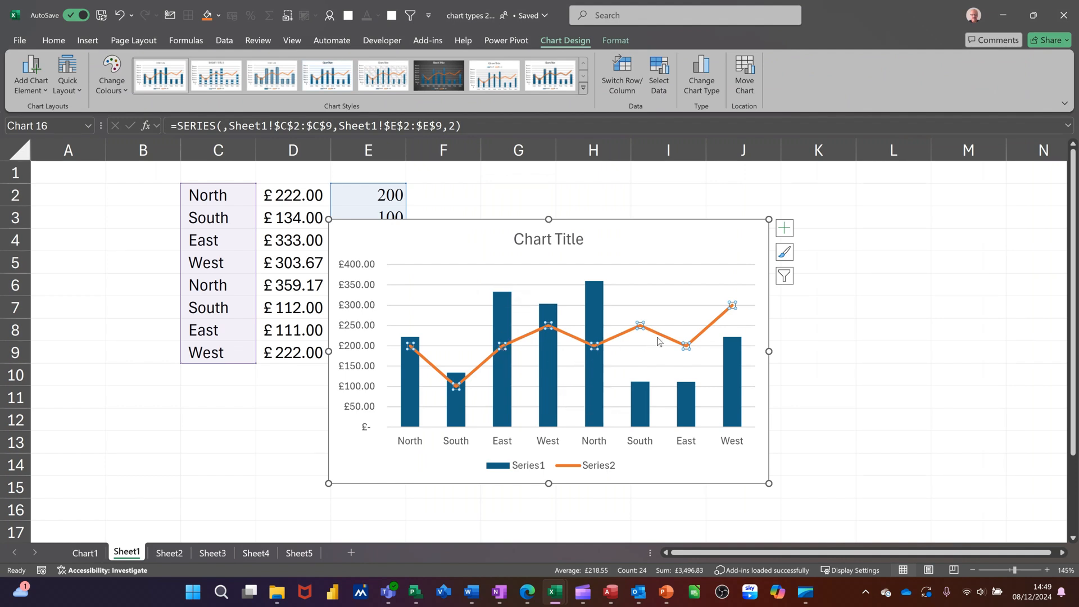
{"action": "mouse_move", "coordinate": [660, 339]}
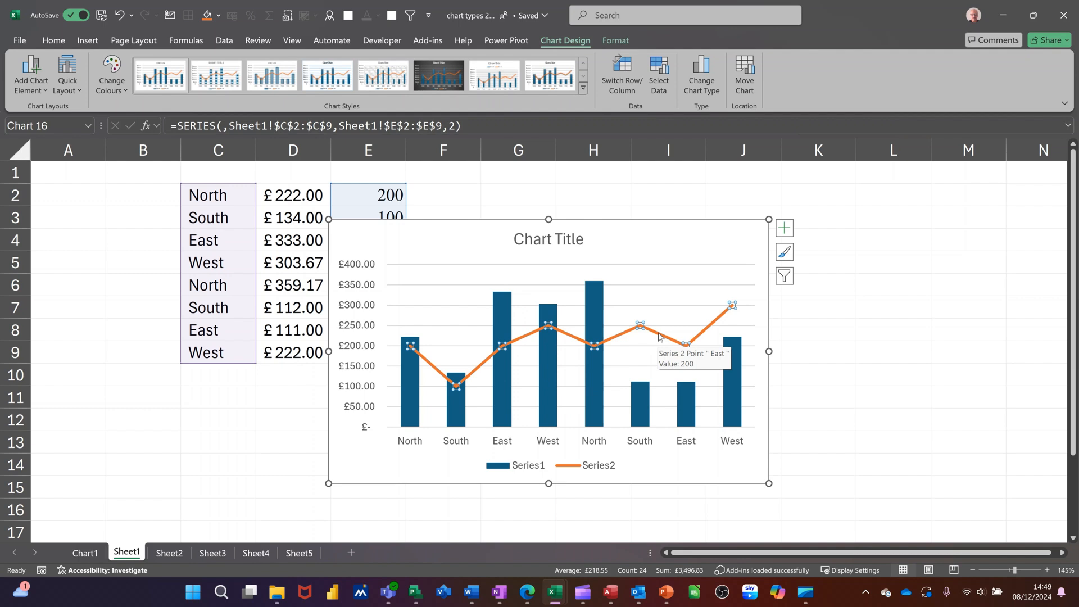
{"action": "double_click", "coordinate": [660, 335]}
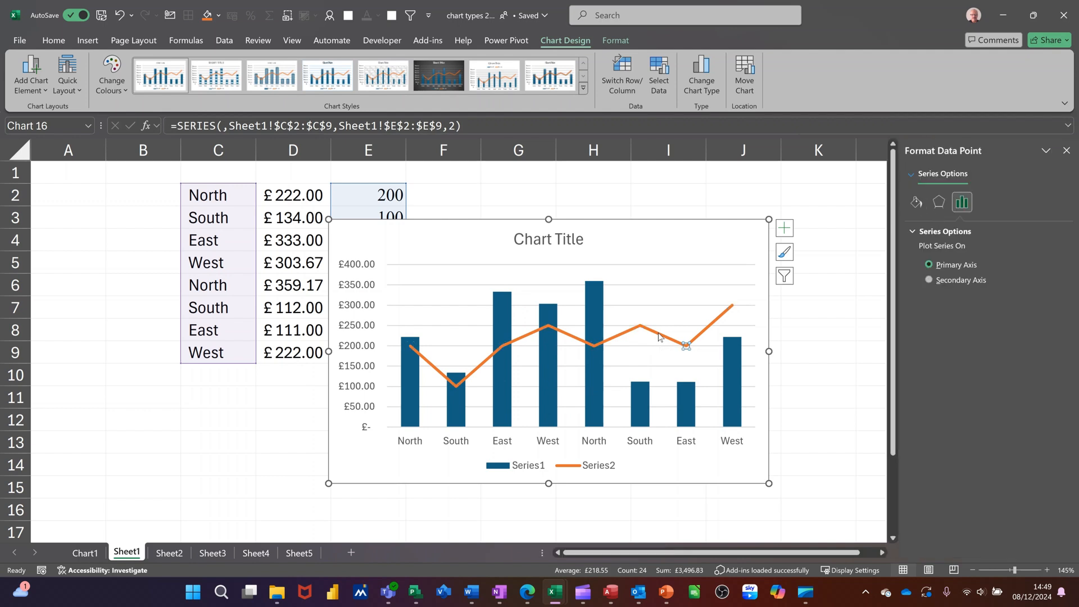
{"action": "left_click", "coordinate": [625, 376]}
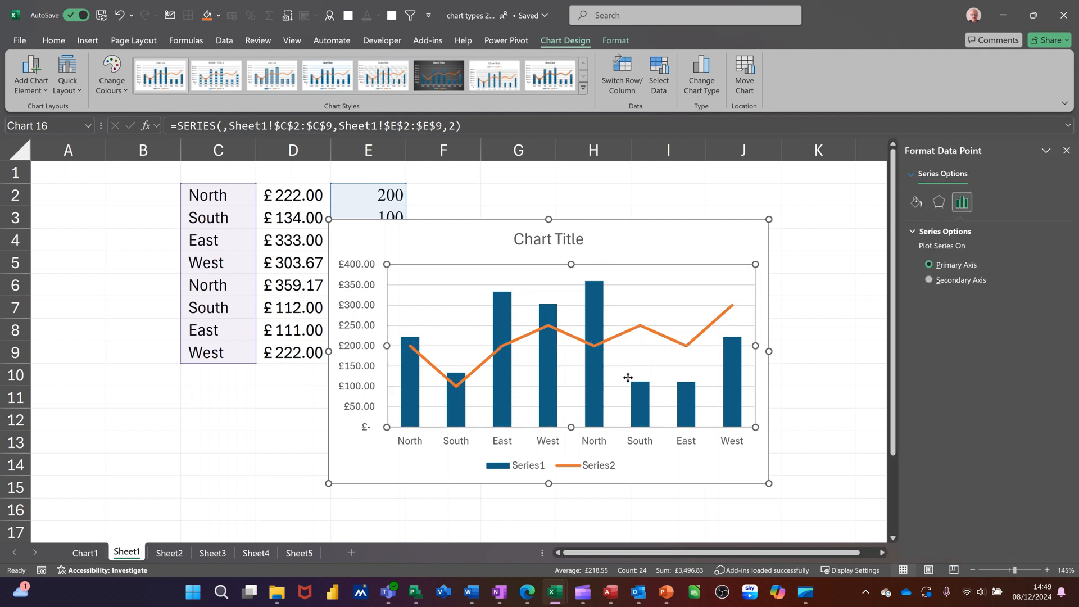
{"action": "left_click", "coordinate": [626, 334]}
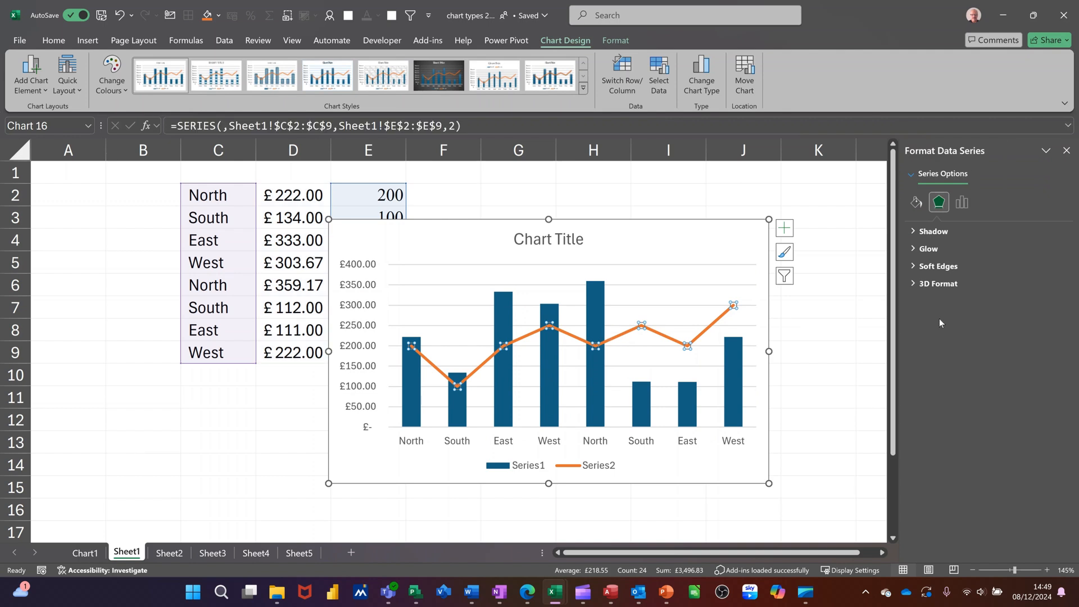
{"action": "left_click", "coordinate": [916, 203]}
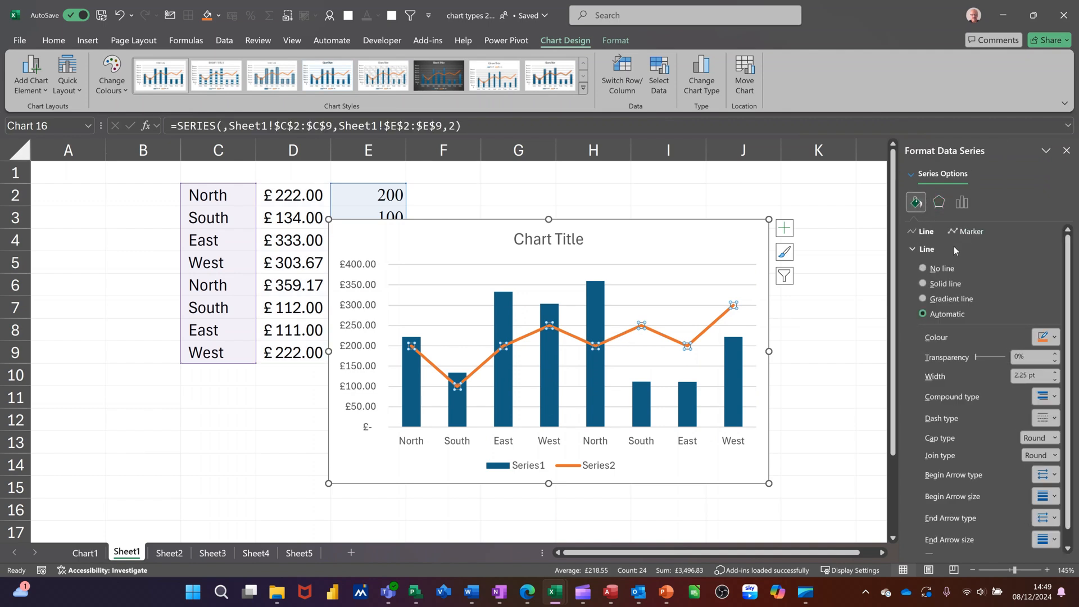
{"action": "left_click", "coordinate": [923, 268]}
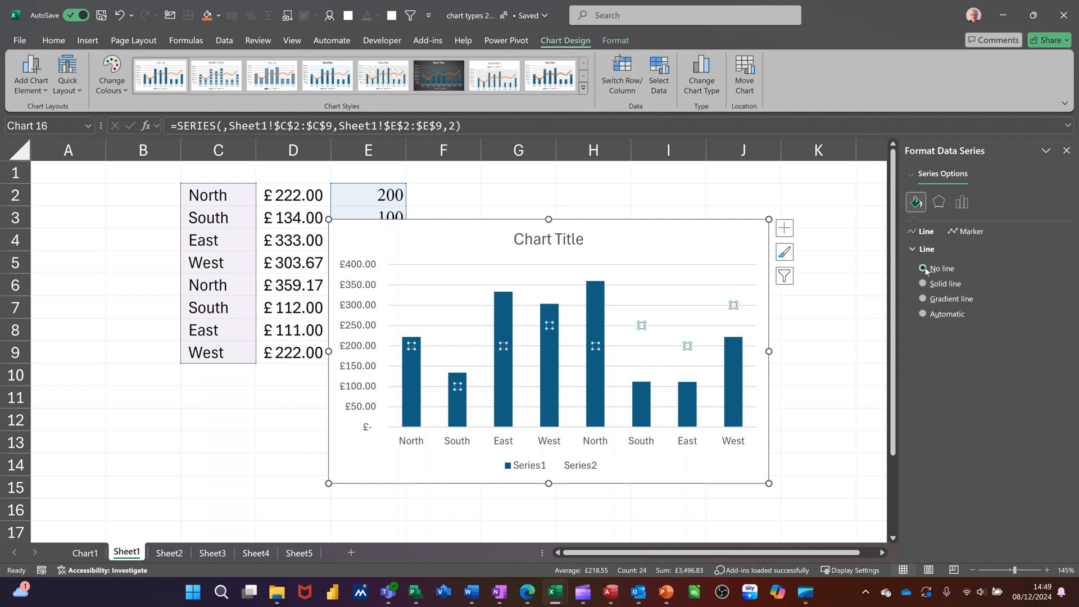
Give Series2 built-in markers of the long dash type with size 30.
{"action": "left_click", "coordinate": [968, 232]}
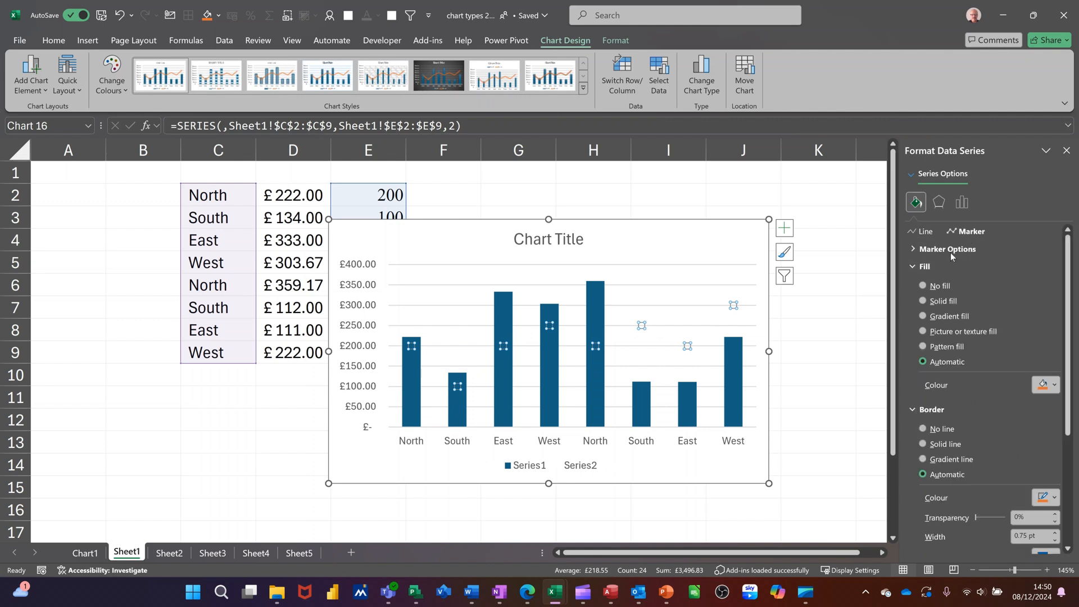
{"action": "left_click", "coordinate": [926, 251]}
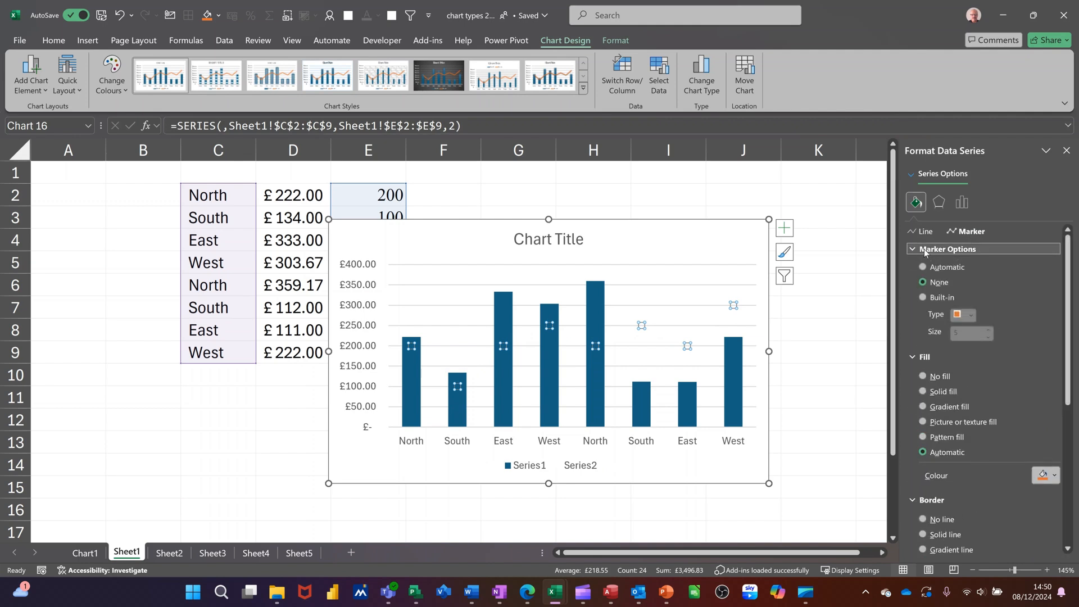
{"action": "left_click", "coordinate": [925, 296]}
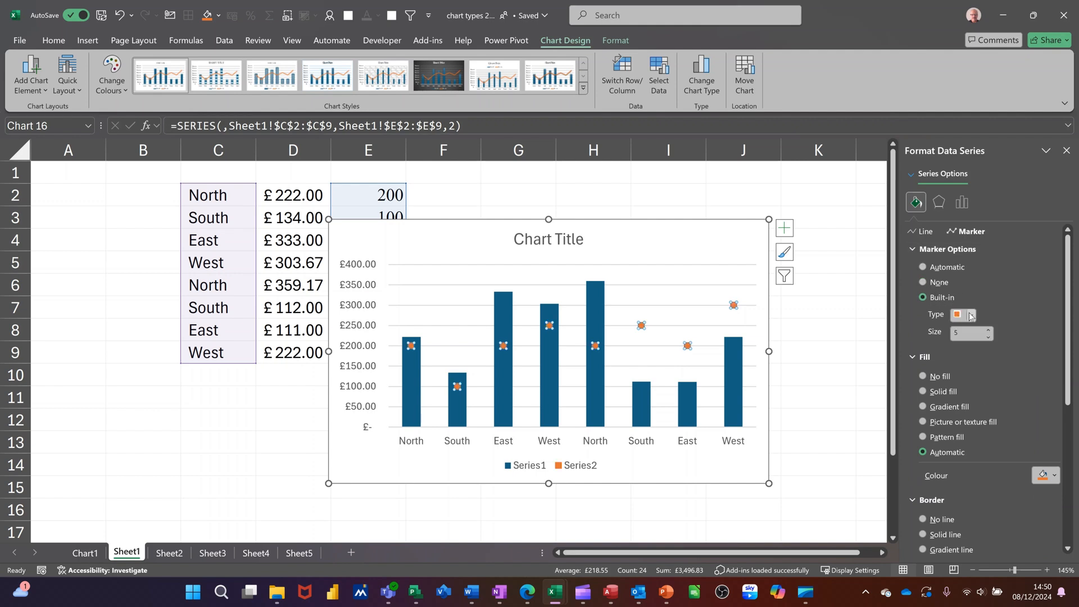
{"action": "left_click", "coordinate": [971, 316]}
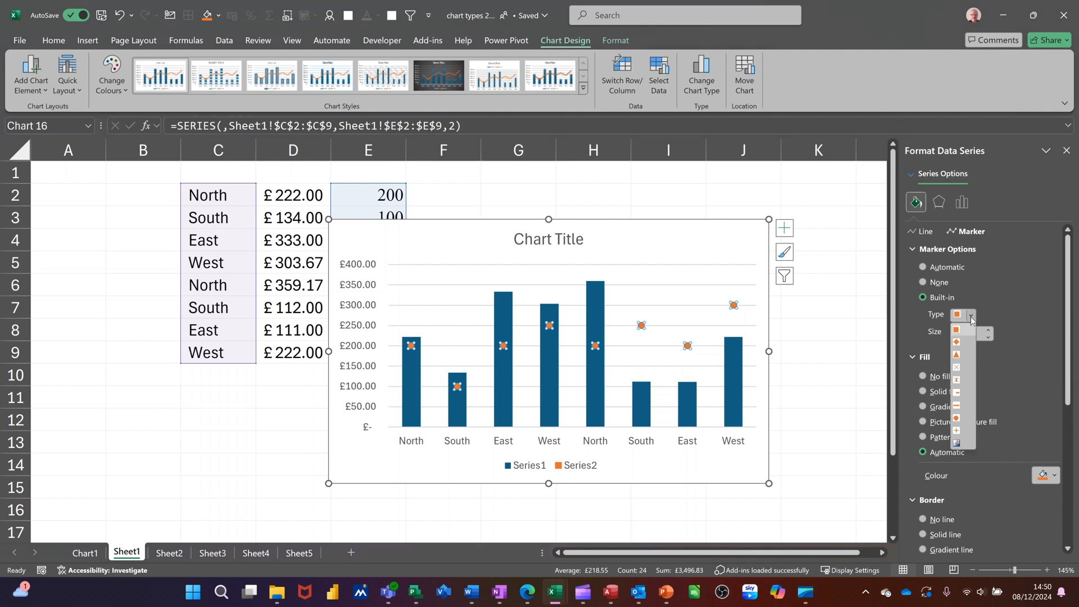
{"action": "left_click", "coordinate": [957, 405]}
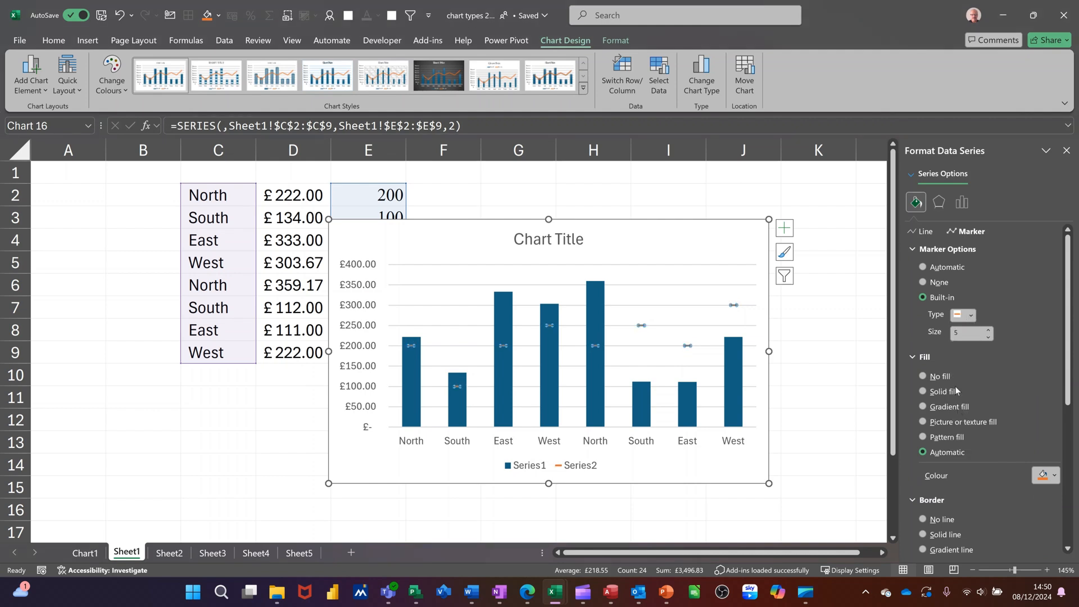
{"action": "left_click", "coordinate": [964, 331]}
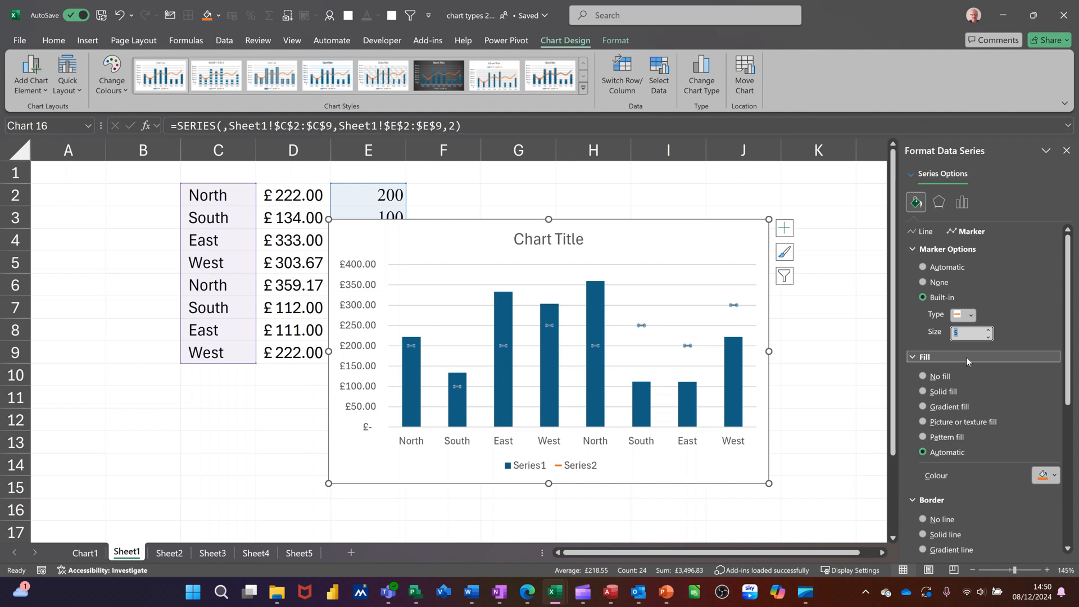
{"action": "type", "text": "30"}
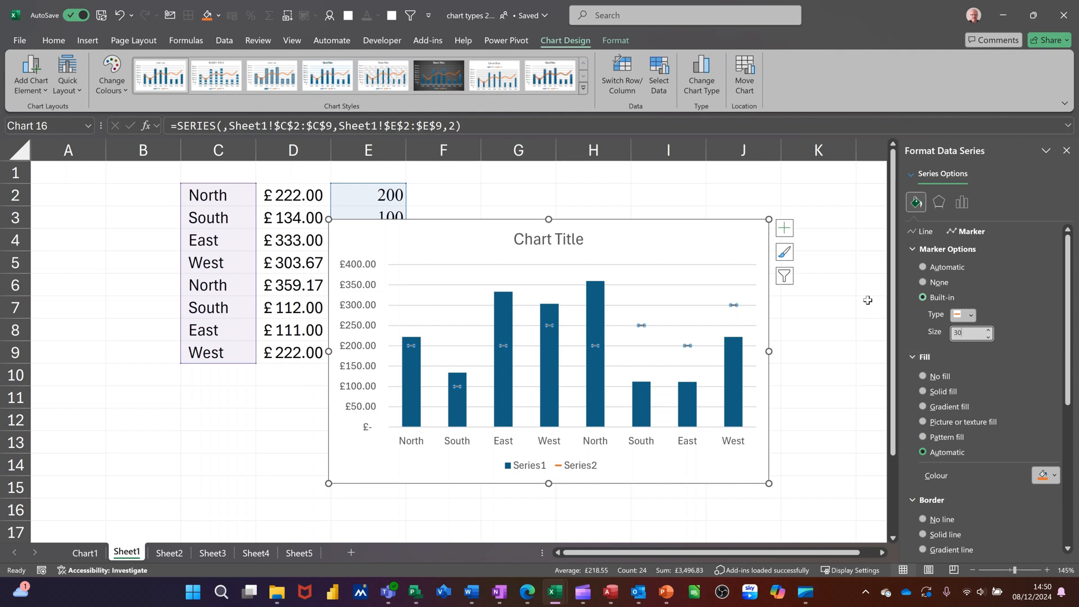
{"action": "left_click", "coordinate": [837, 314]}
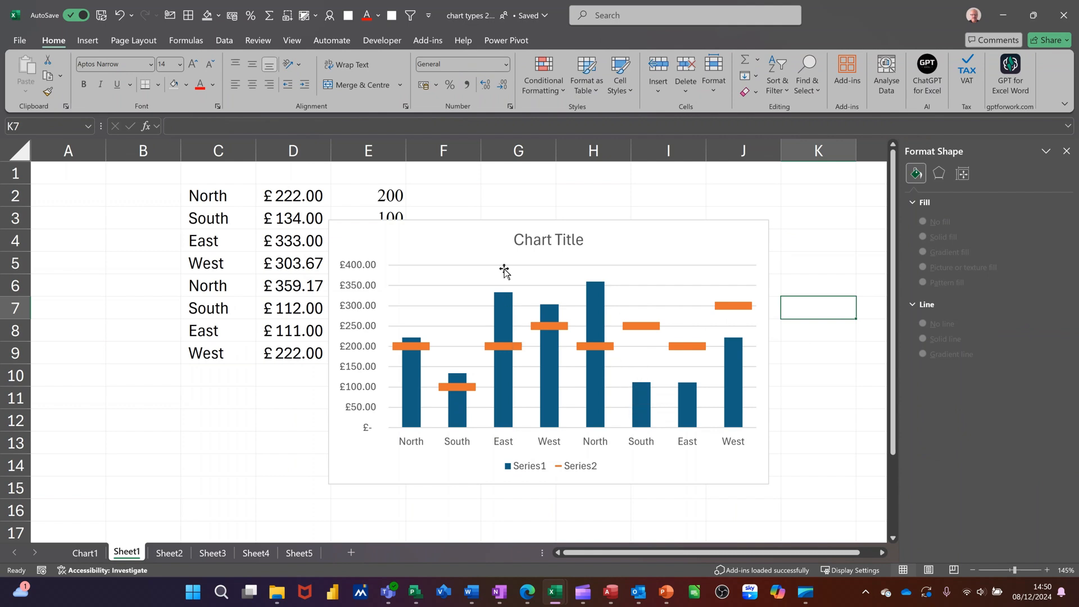
Move the chart clear of the data, beside column E, and set cell E2 to 500.
{"action": "left_click", "coordinate": [553, 221]}
{"action": "left_click_drag", "start_coordinate": [552, 220], "coordinate": [598, 192]}
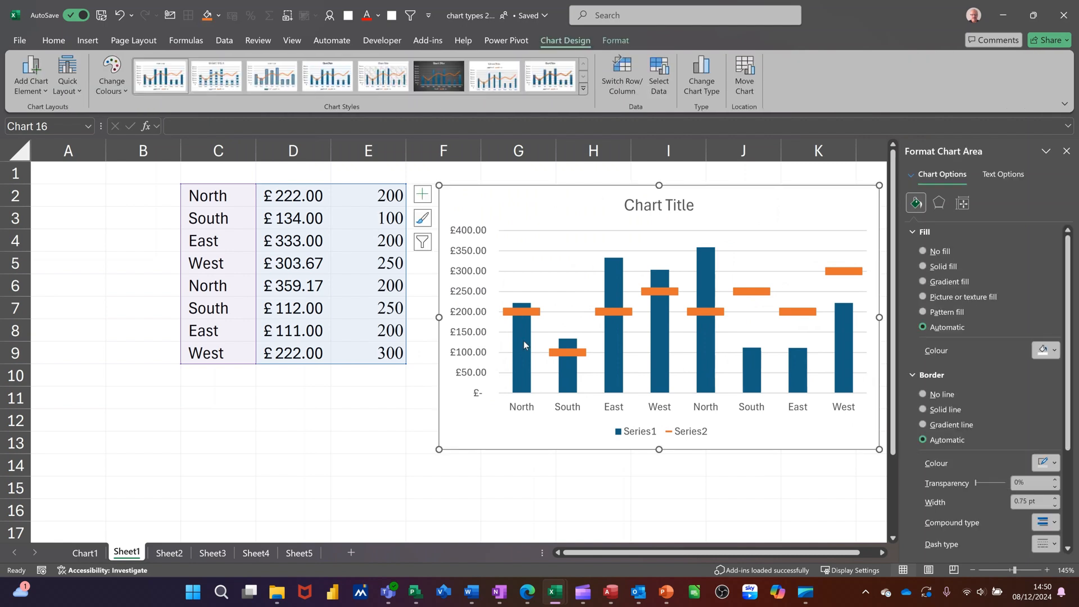
{"action": "left_click", "coordinate": [367, 200]}
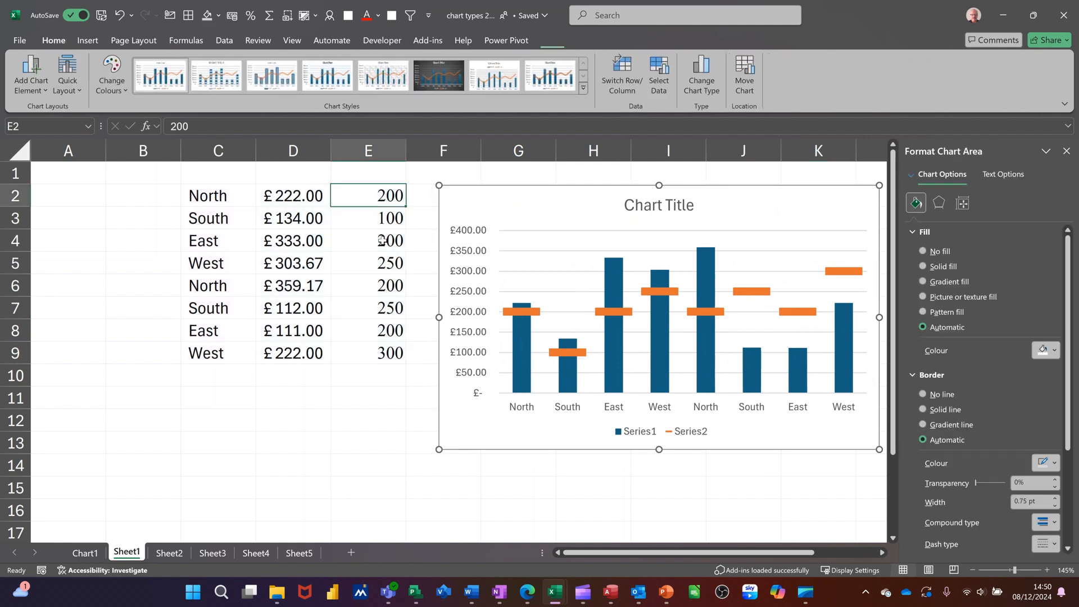
{"action": "type", "text": "500"}
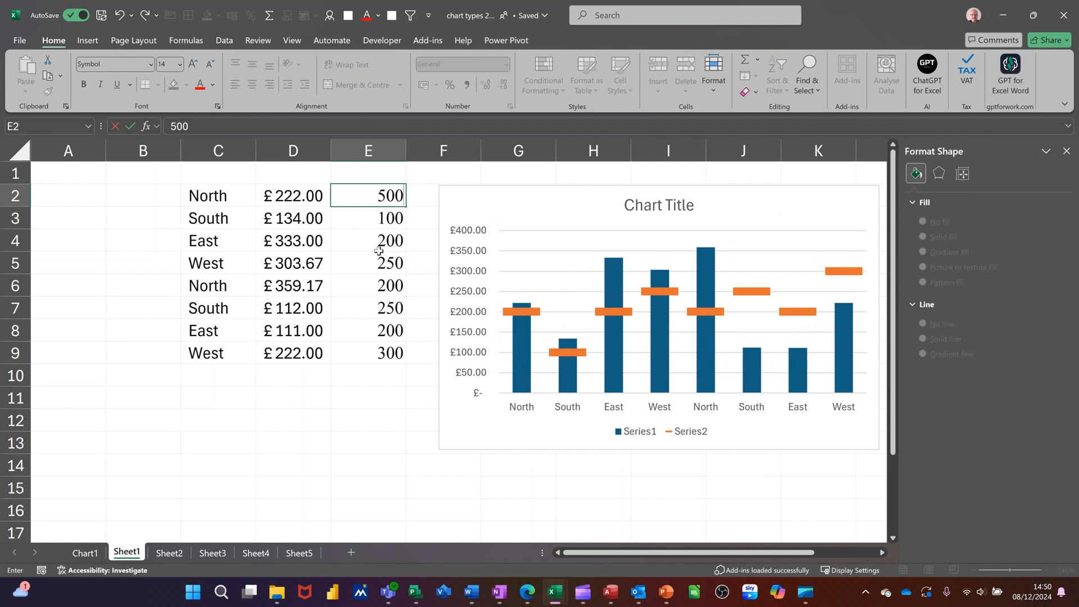
{"action": "key", "text": "Return"}
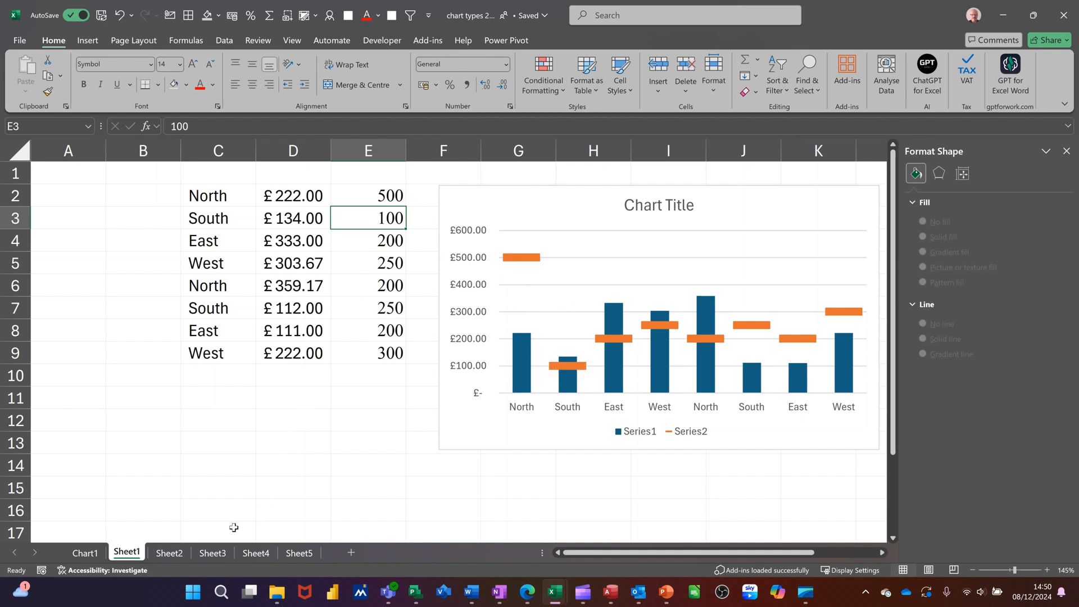
Insert a default clustered column chart from A1:B3 on Sheet3 and shift it slightly toward the data.
{"action": "left_click", "coordinate": [211, 554]}
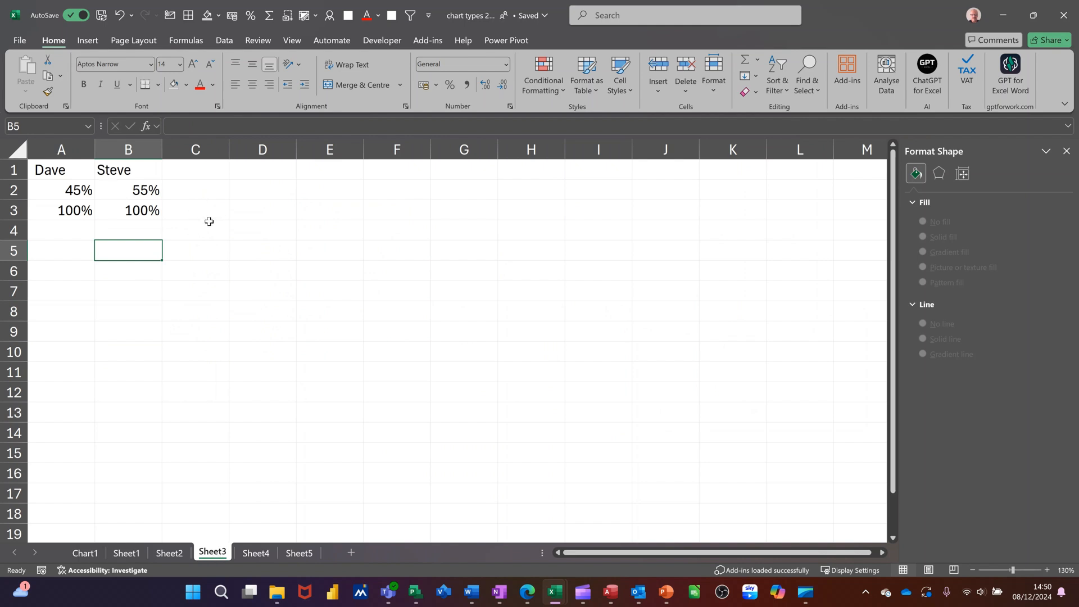
{"action": "left_click_drag", "start_coordinate": [44, 168], "coordinate": [123, 214]}
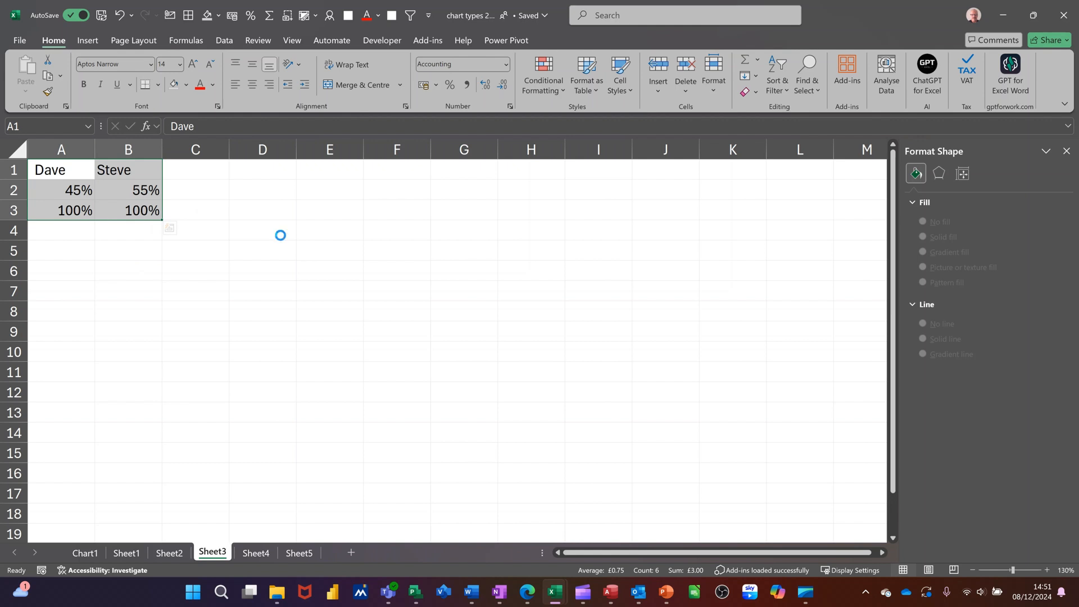
{"action": "key", "text": "alt+F1"}
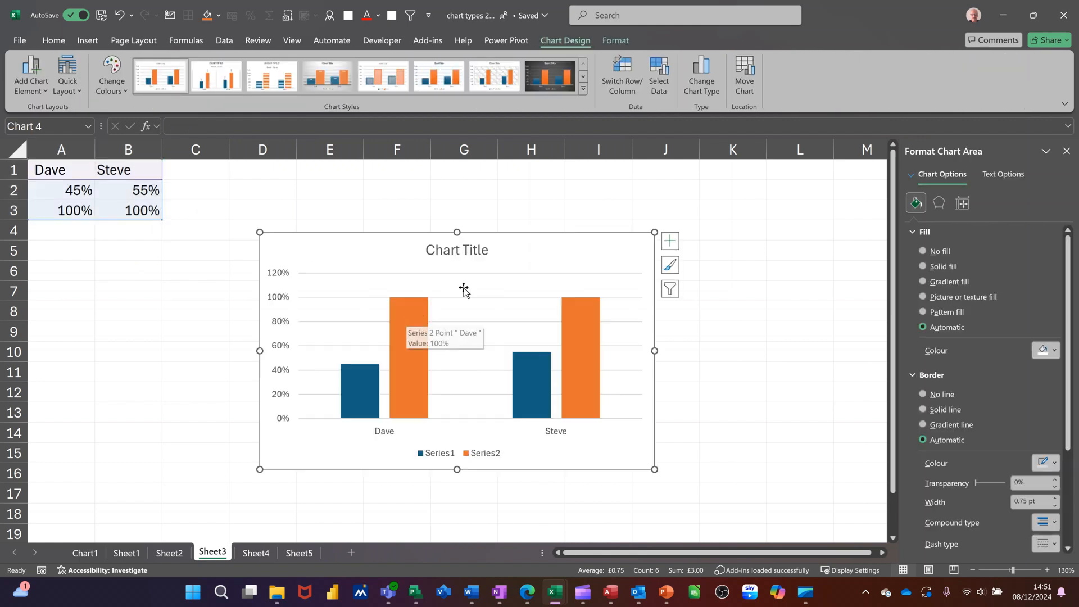
{"action": "left_click_drag", "start_coordinate": [526, 232], "coordinate": [501, 222]}
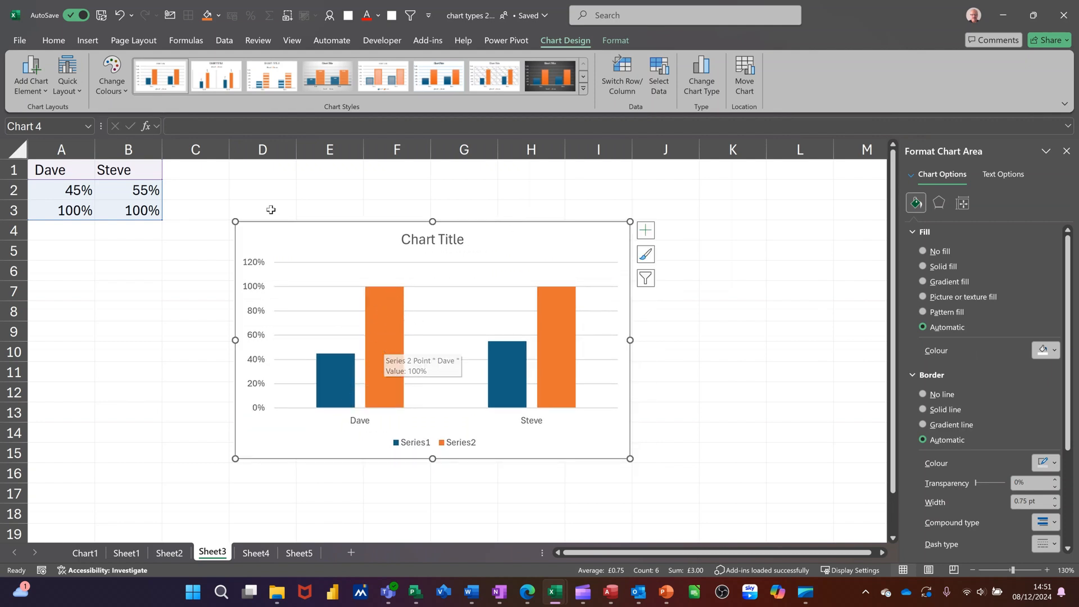
Search the stock icons for "people" and insert the solid standing woman icon into the sheet.
{"action": "left_click", "coordinate": [86, 42]}
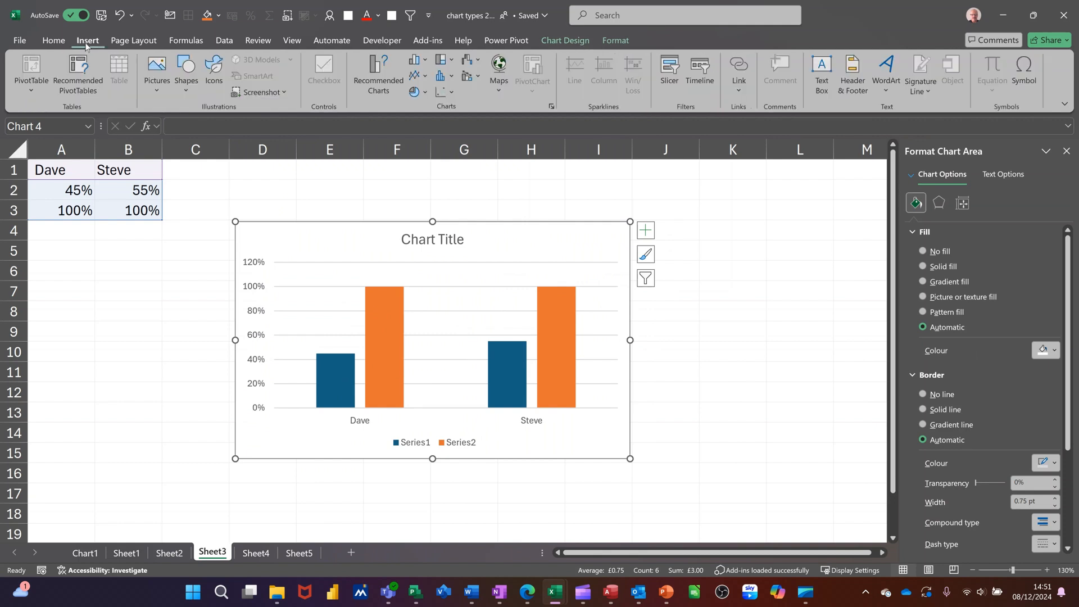
{"action": "left_click", "coordinate": [212, 70]}
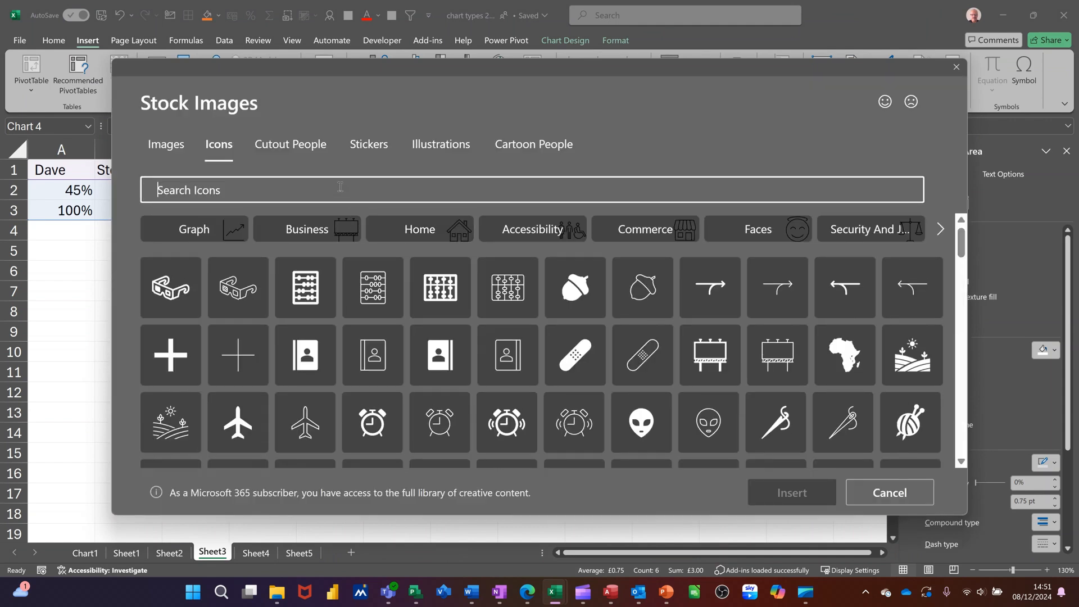
{"action": "type", "text": "people"}
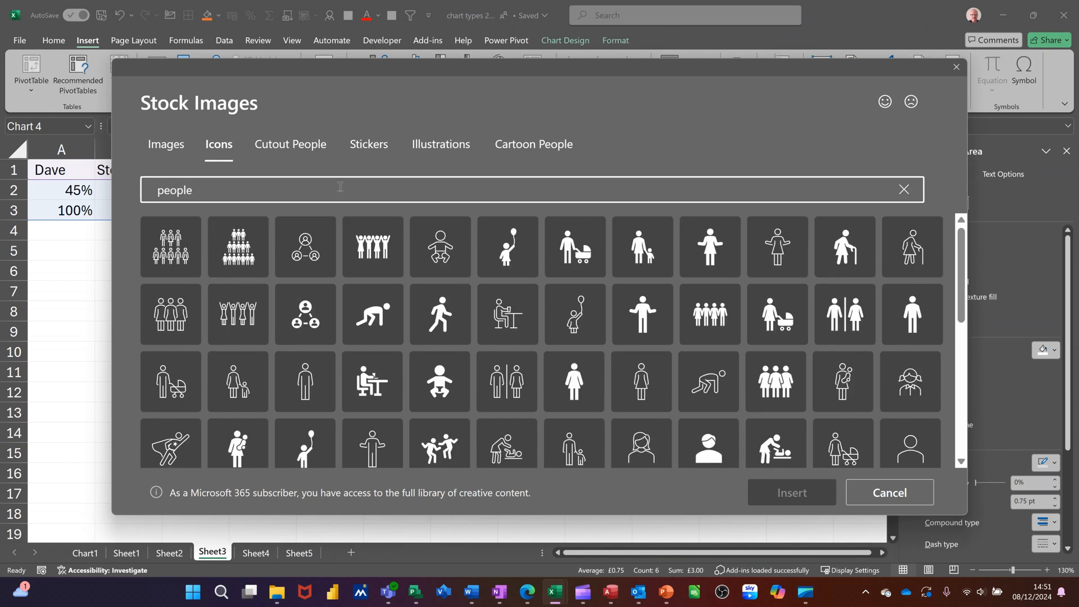
{"action": "left_click", "coordinate": [576, 380]}
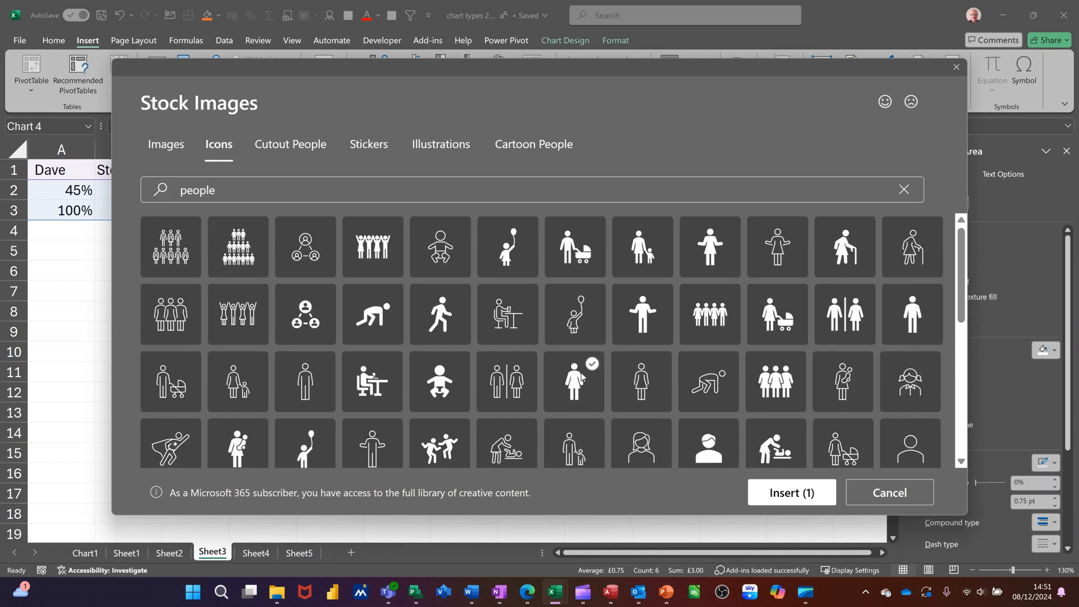
{"action": "left_click", "coordinate": [754, 488]}
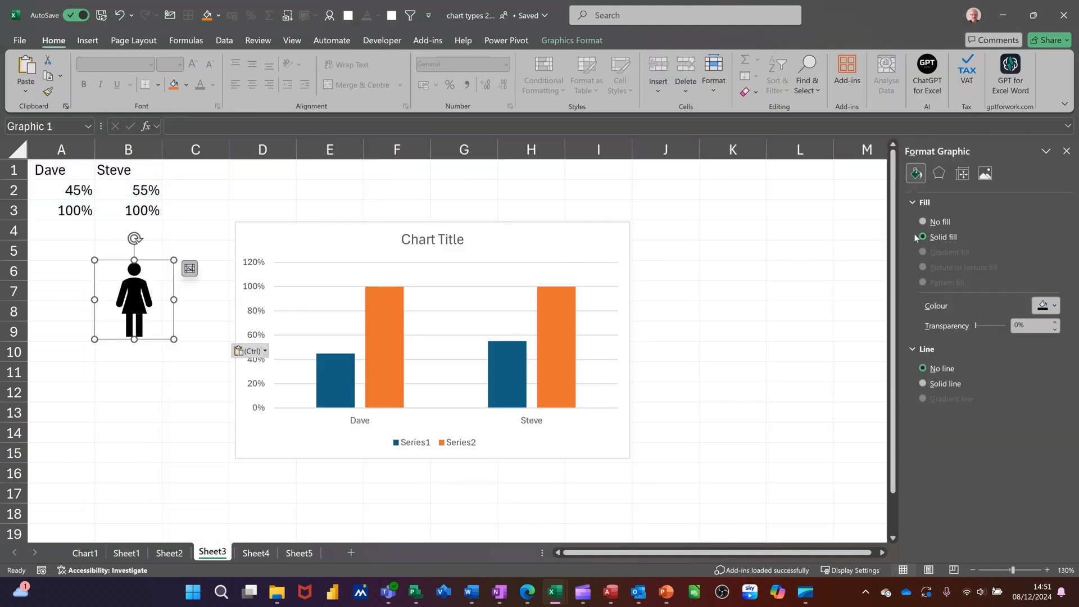
Give the woman icon no fill and a solid red outline, and paste a copy of it into the orange Series2 columns.
{"action": "left_click", "coordinate": [924, 222]}
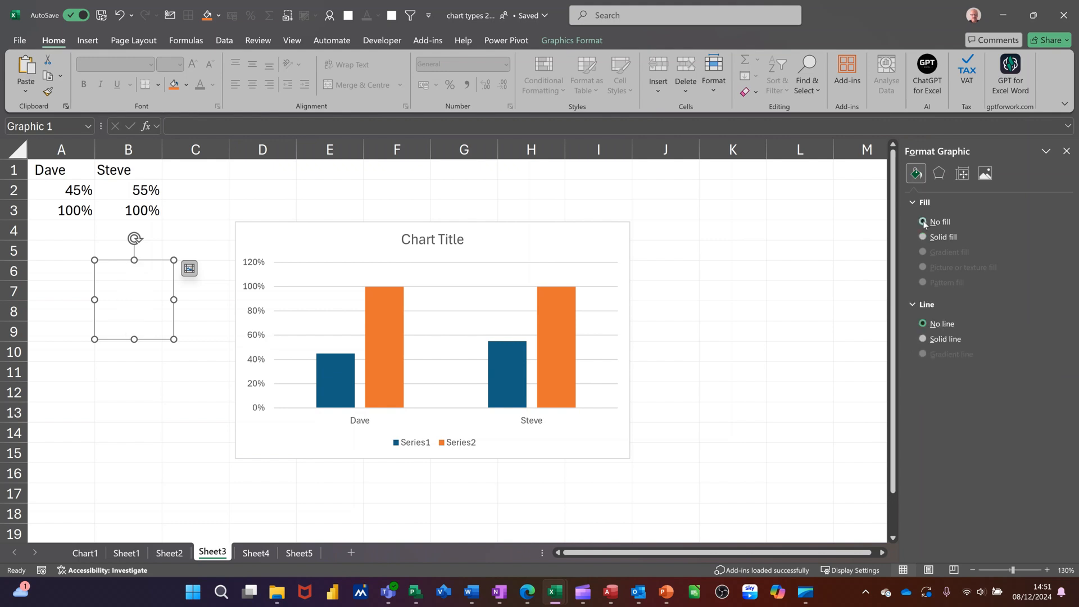
{"action": "left_click", "coordinate": [924, 338]}
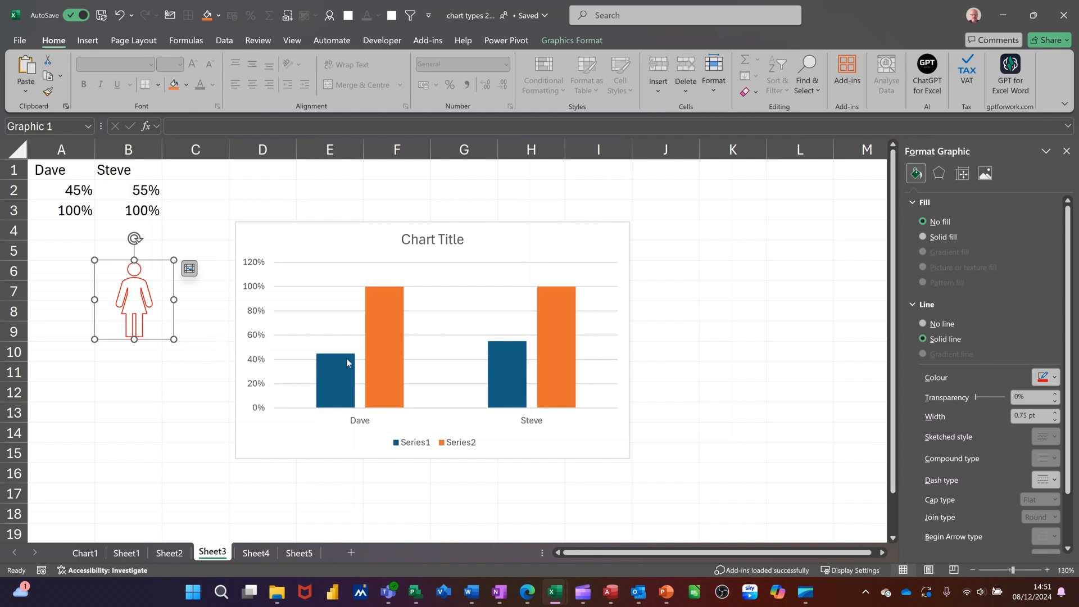
{"action": "left_click", "coordinate": [373, 302]}
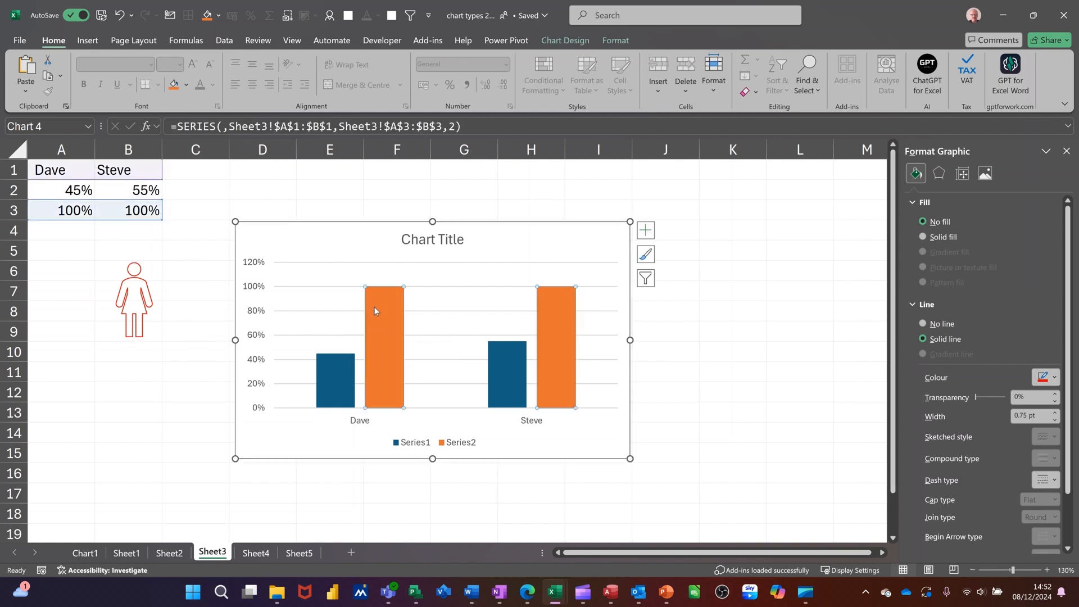
{"action": "left_click", "coordinate": [140, 305]}
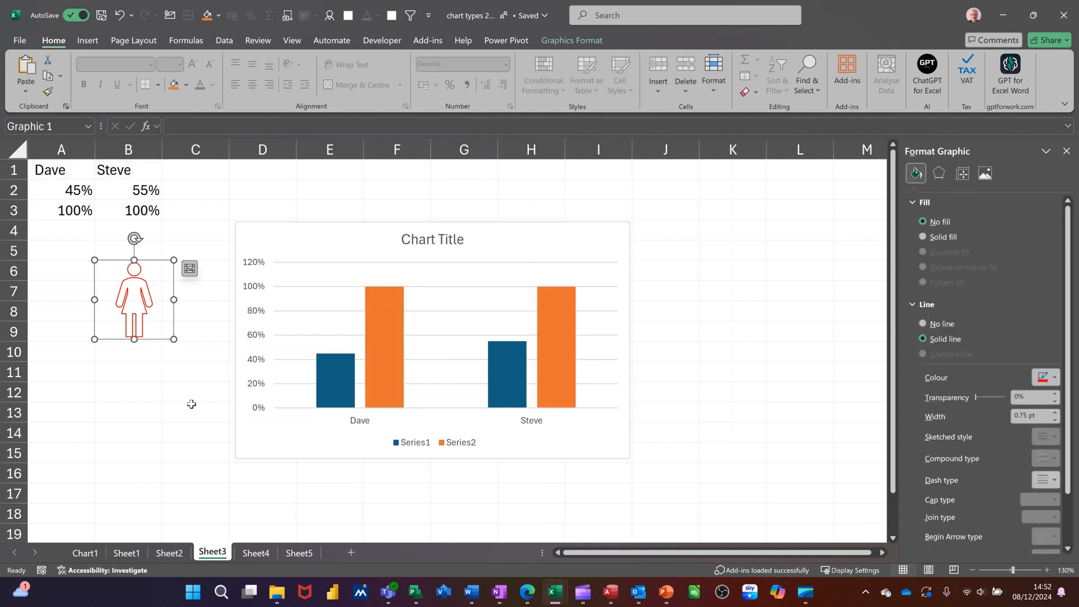
{"action": "left_click", "coordinate": [385, 325]}
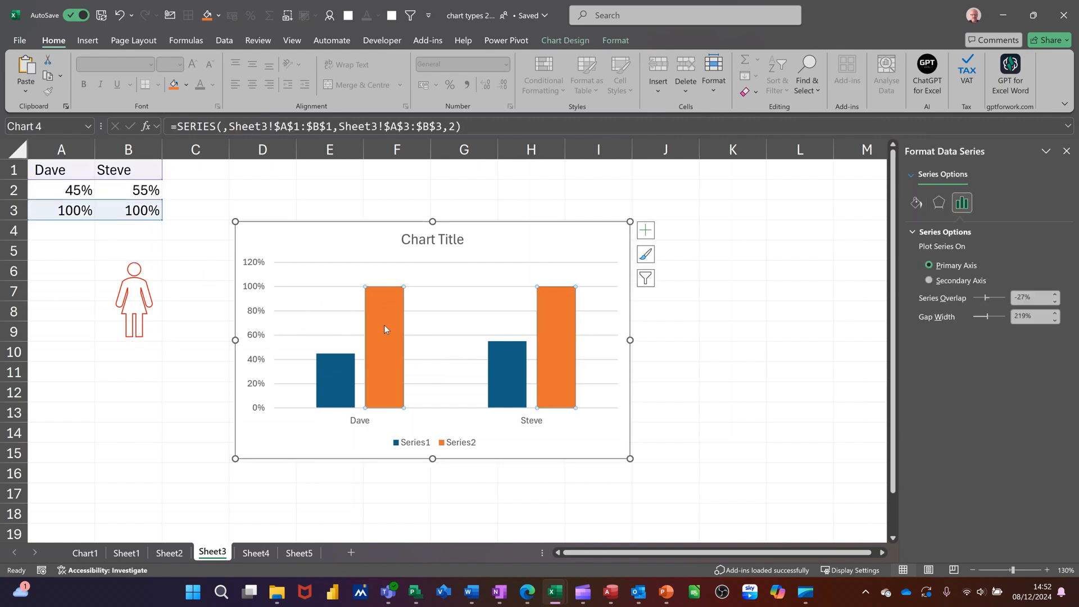
{"action": "key", "text": "ctrl+v"}
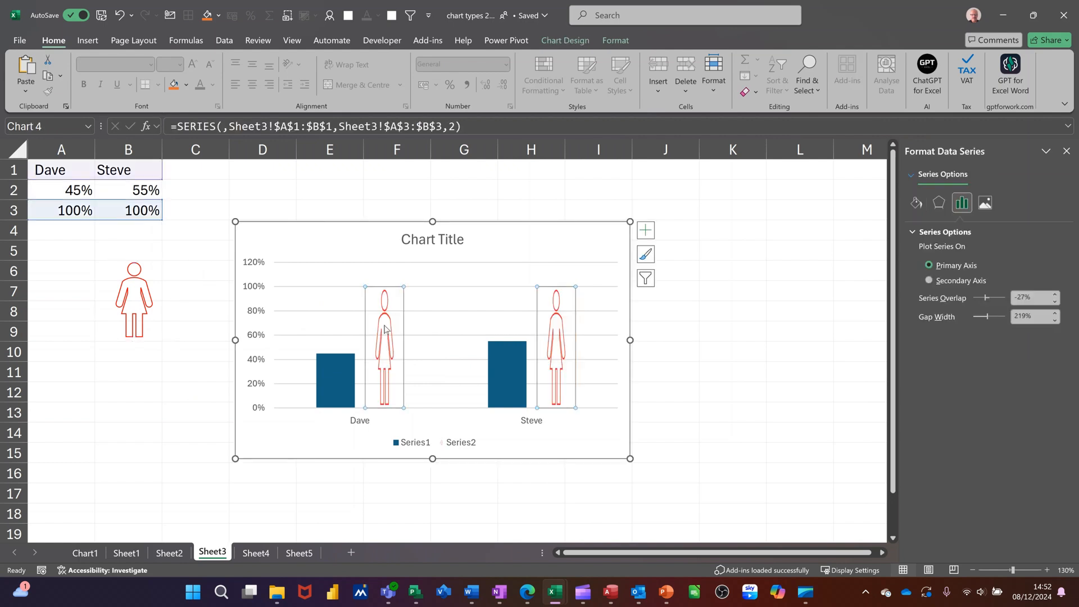
Give the woman icon a solid red fill and paste a copy of it into the blue Series1 columns.
{"action": "left_click", "coordinate": [128, 295]}
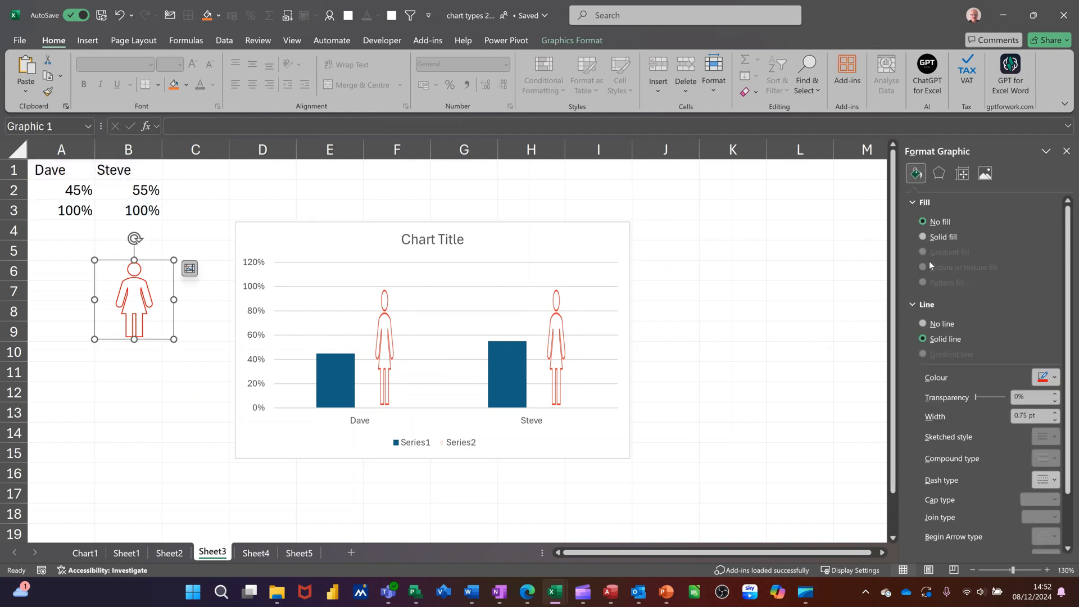
{"action": "left_click", "coordinate": [924, 237]}
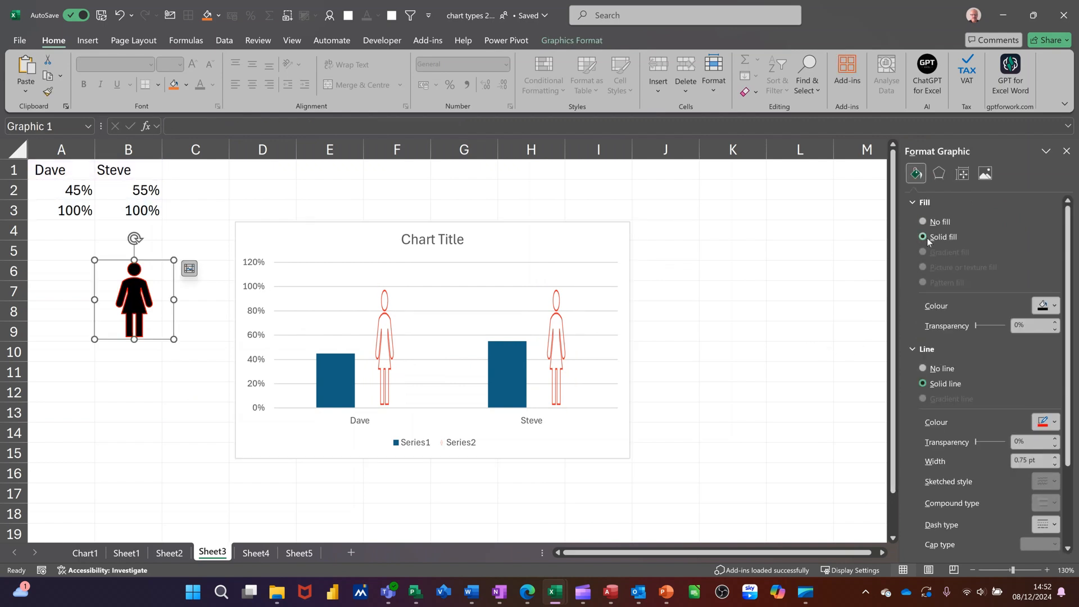
{"action": "left_click", "coordinate": [1054, 307]}
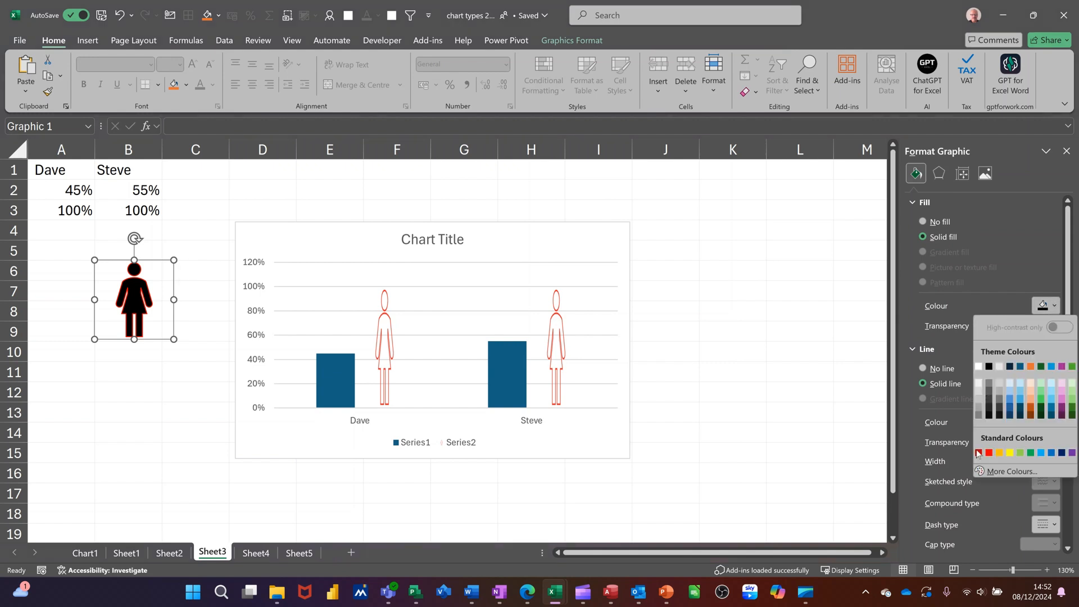
{"action": "left_click", "coordinate": [989, 453]}
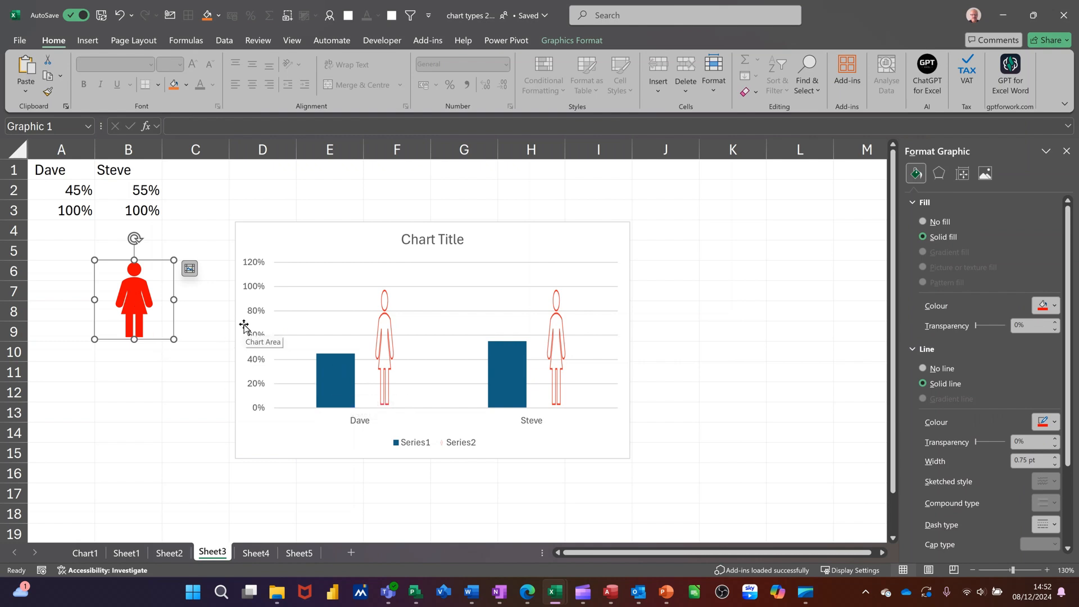
{"action": "left_click", "coordinate": [332, 373]}
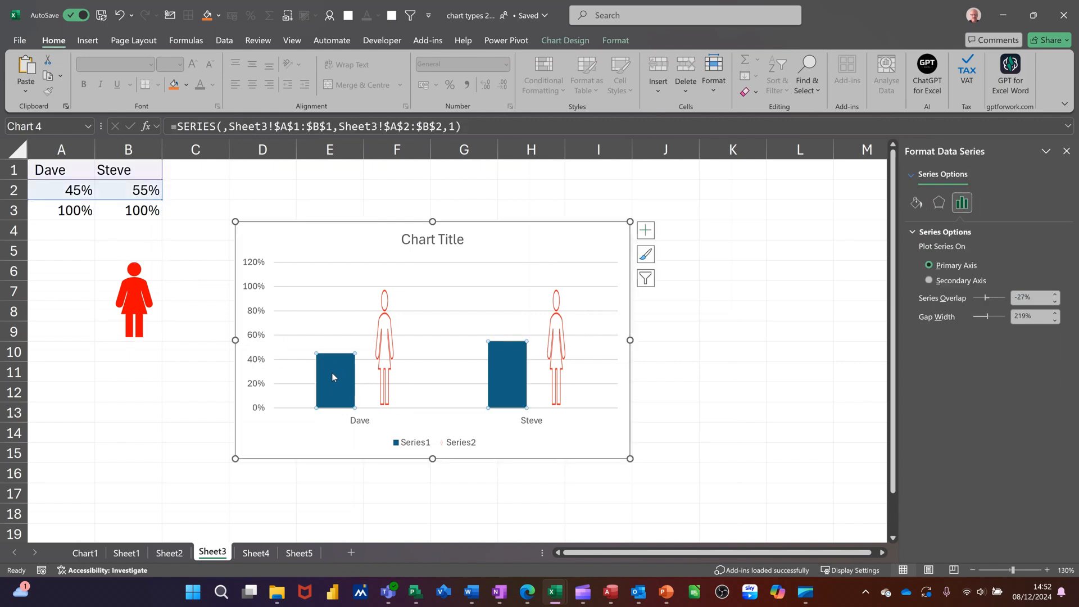
{"action": "key", "text": "ctrl+v"}
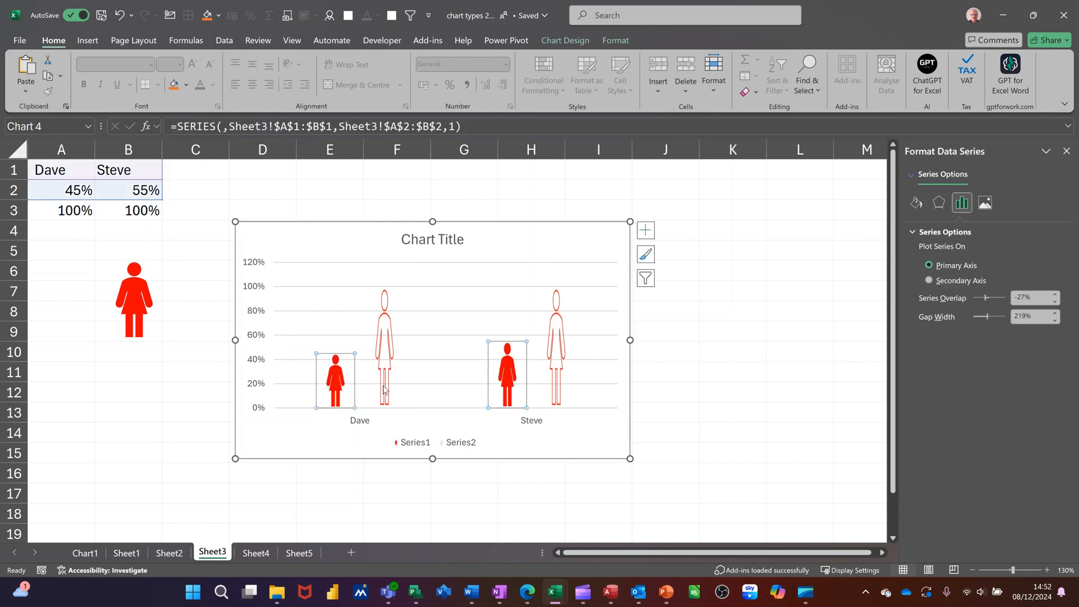
Set Series1's picture fill to Stack and Scale with 1 unit per picture, and set the series overlap to 100%.
{"action": "mouse_move", "coordinate": [334, 381]}
{"action": "left_click", "coordinate": [916, 203]}
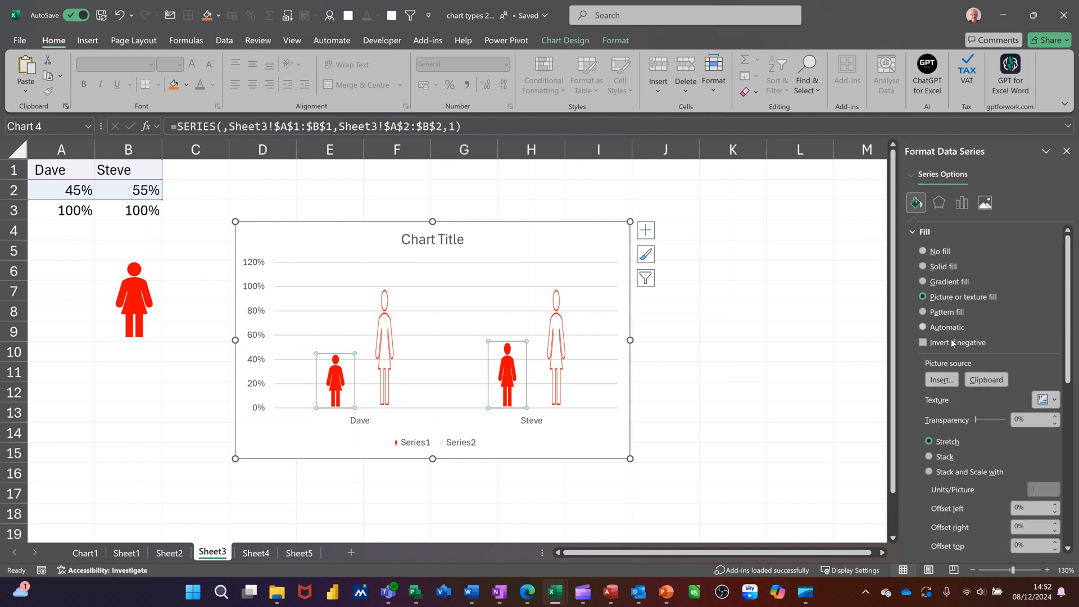
{"action": "left_click", "coordinate": [929, 472]}
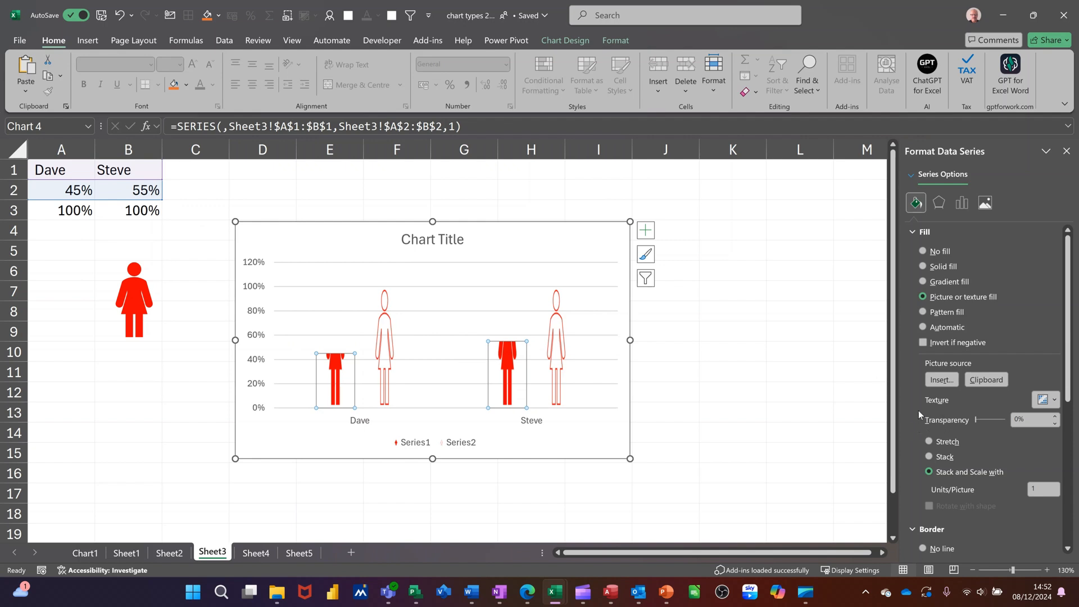
{"action": "left_click", "coordinate": [961, 204]}
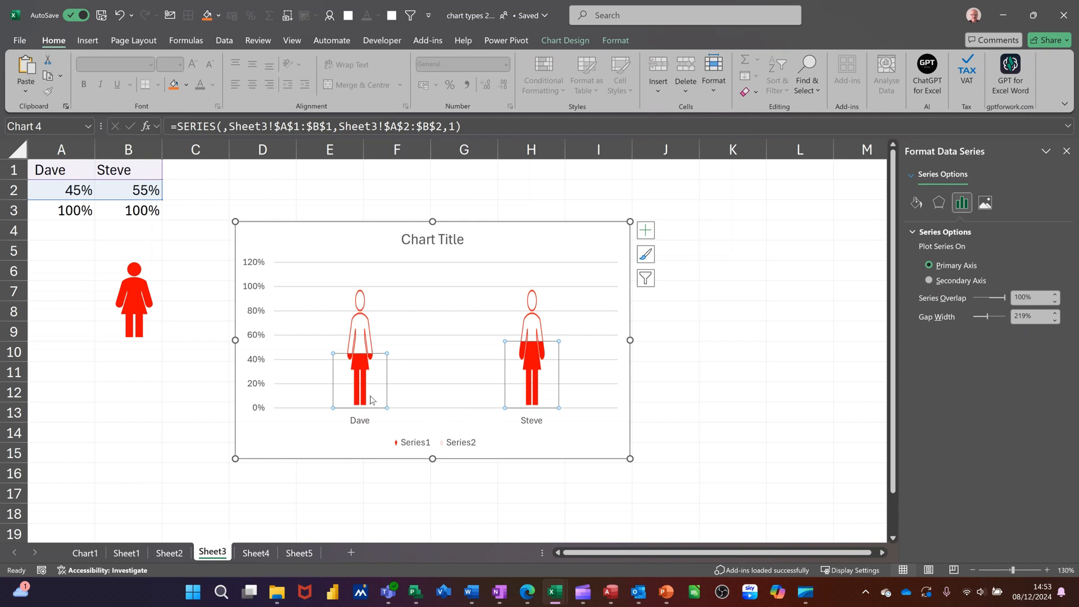
Set cell B2 to 12% to test the pictogram's fill level.
{"action": "left_click", "coordinate": [125, 196]}
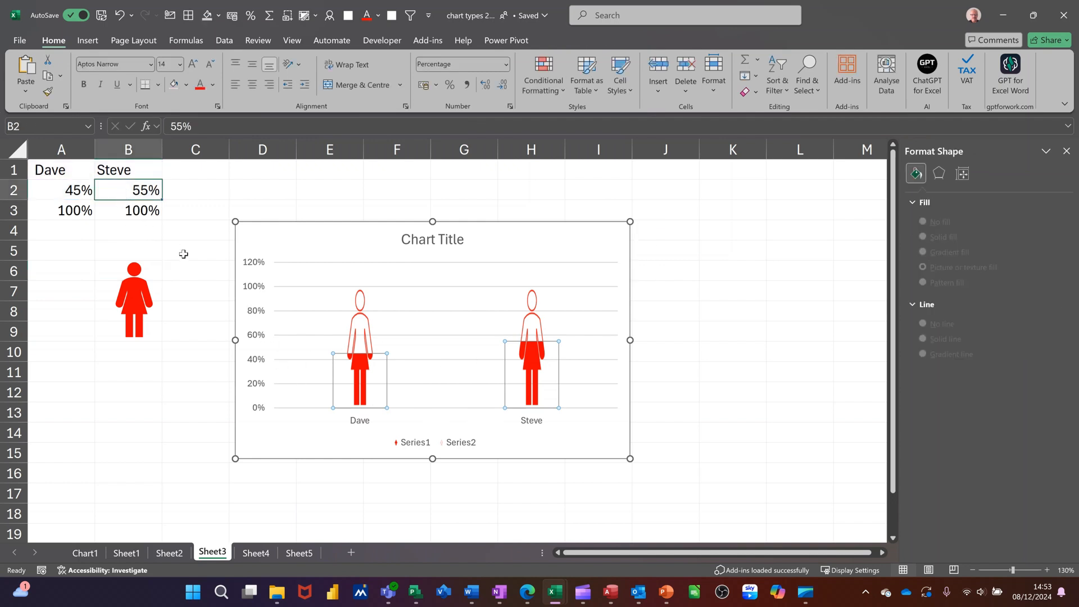
{"action": "type", "text": "12"}
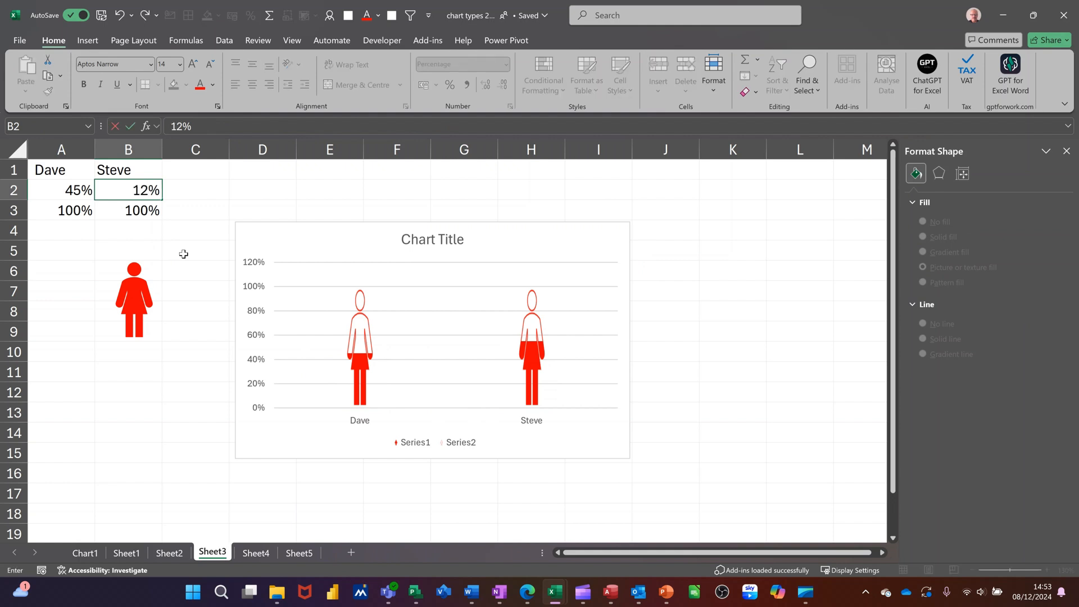
{"action": "key", "text": "Return"}
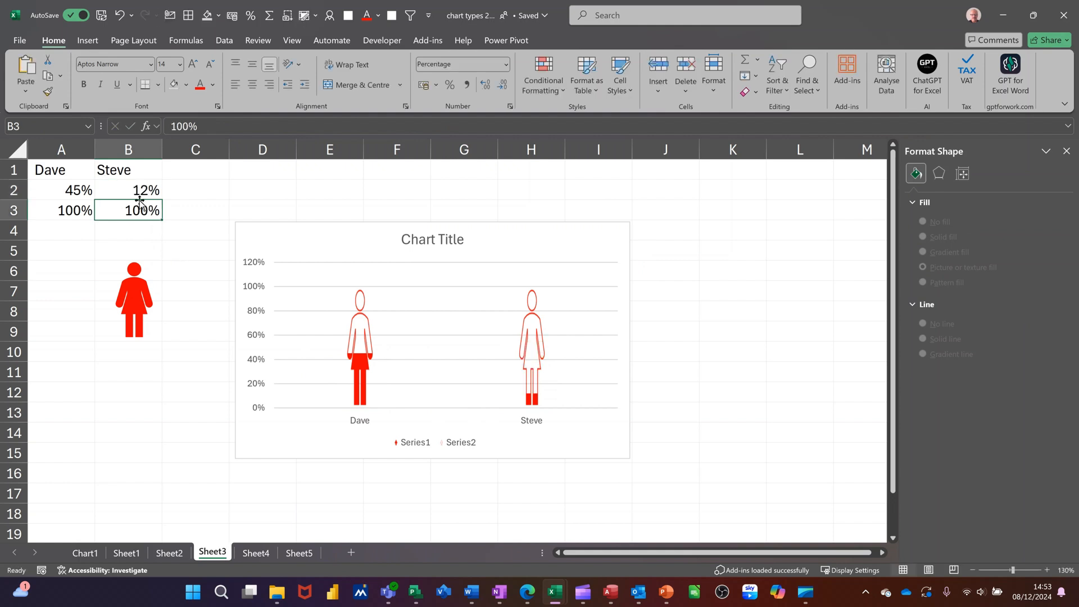
Set cell A2 to 32% and cell B2 to 75% to change the pictogram's fill levels.
{"action": "left_click", "coordinate": [75, 192]}
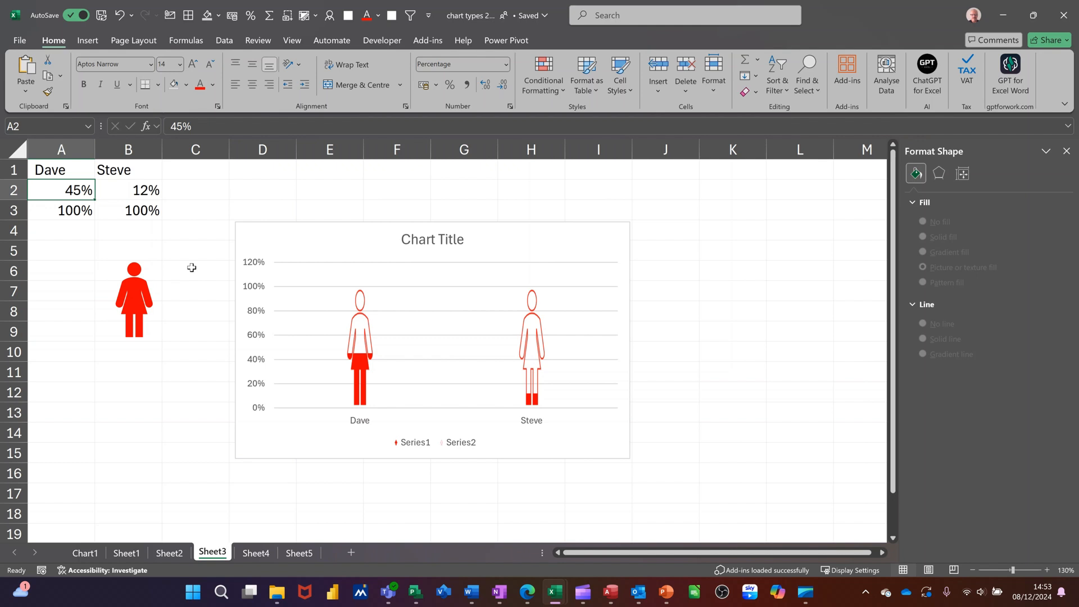
{"action": "type", "text": "32"}
{"action": "key", "text": "Return"}
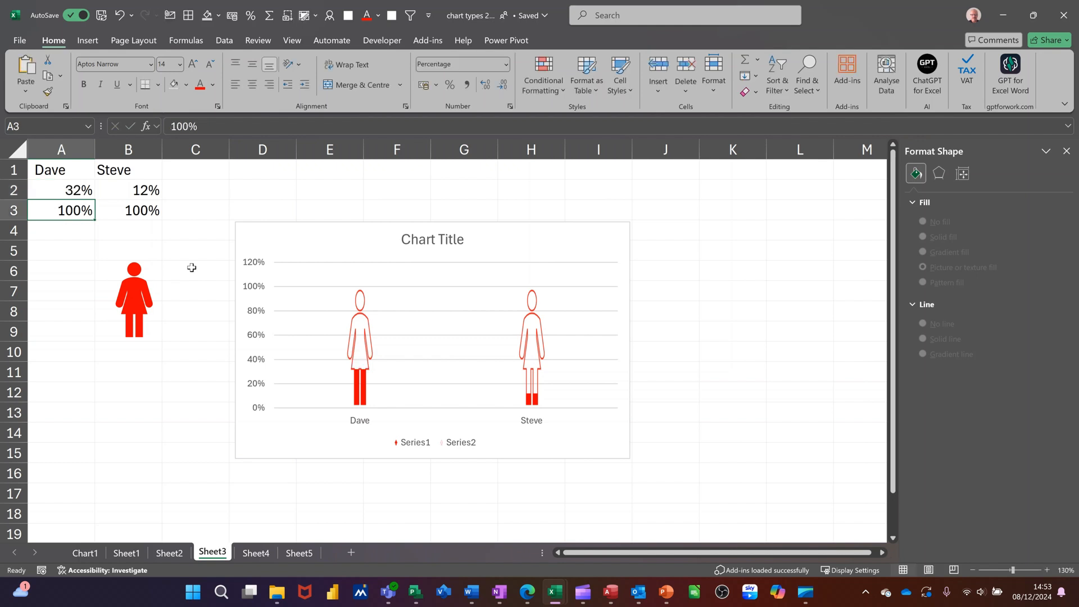
{"action": "left_click", "coordinate": [142, 194]}
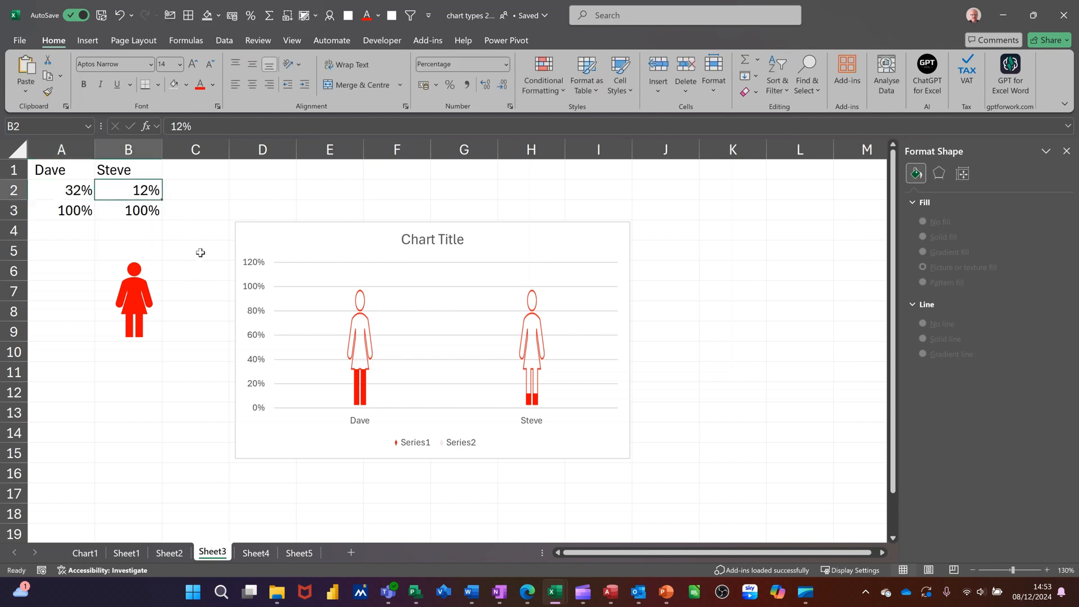
{"action": "type", "text": "75"}
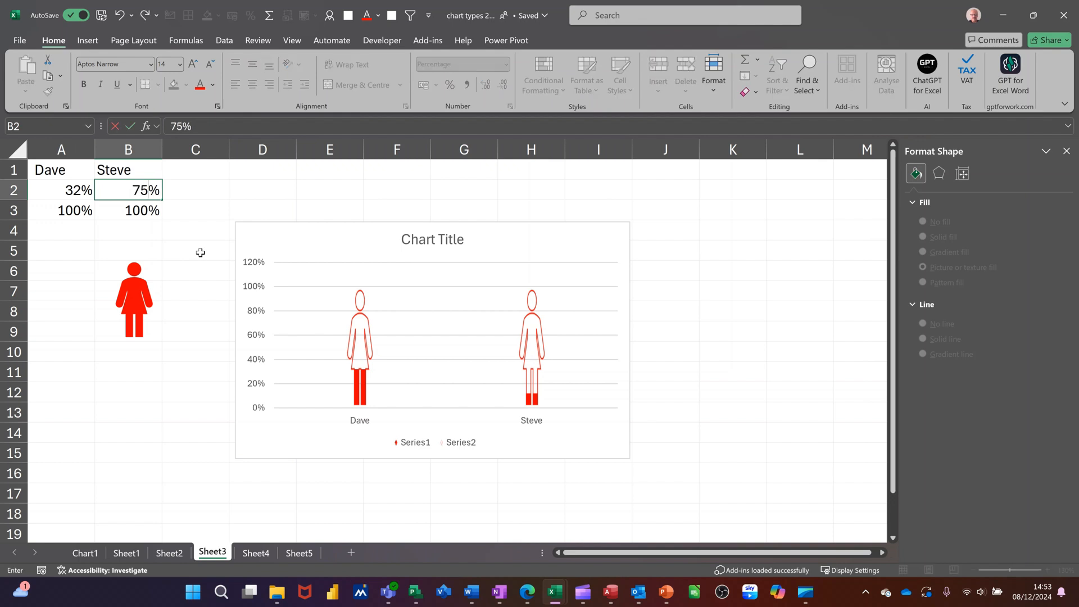
{"action": "key", "text": "Return"}
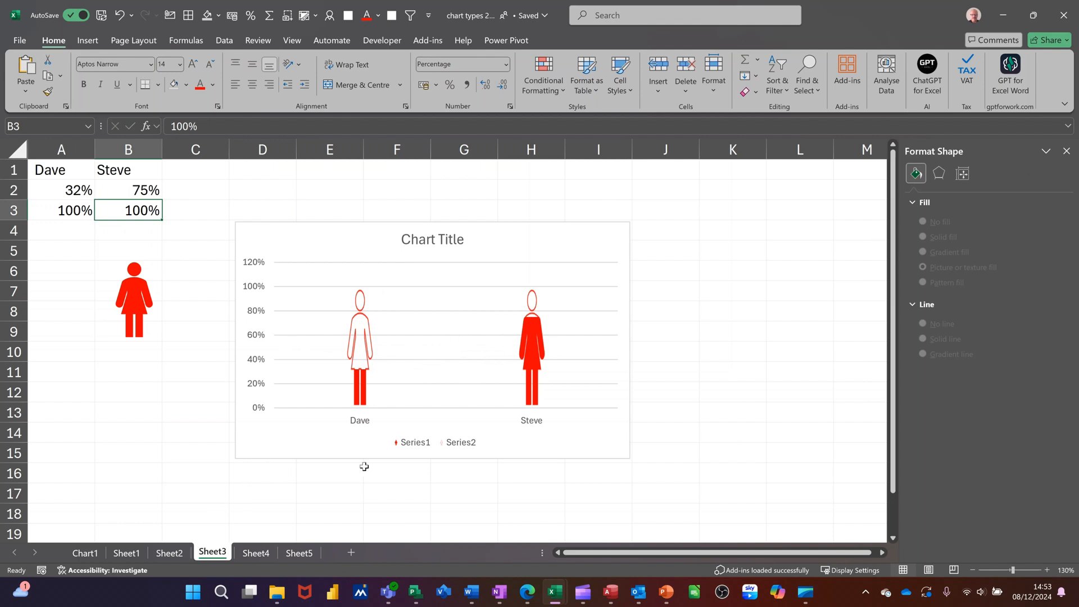
{"action": "left_click", "coordinate": [124, 554]}
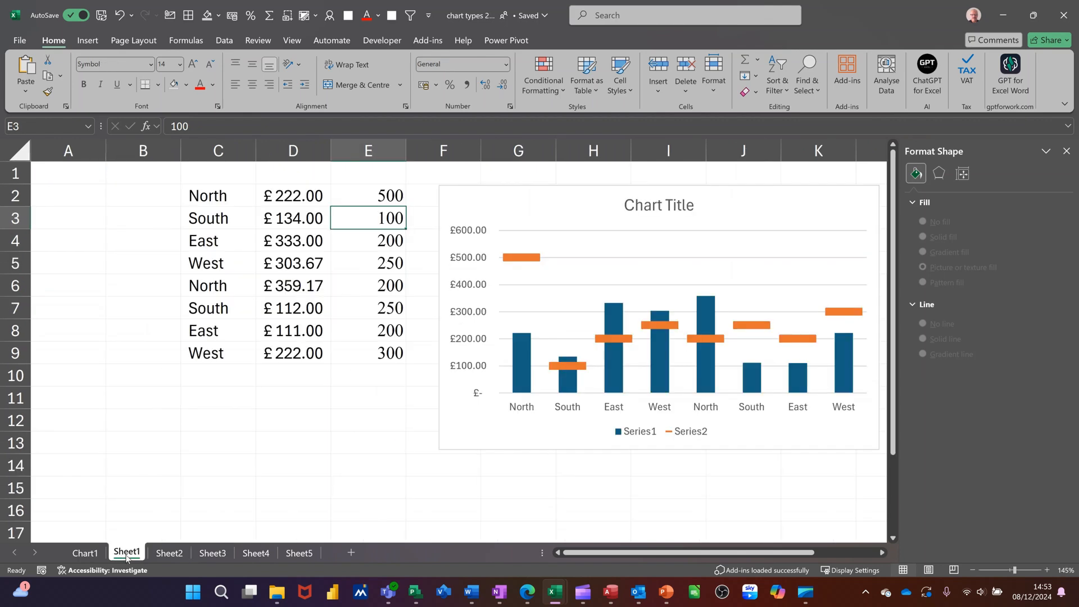
{"action": "left_click", "coordinate": [167, 554]}
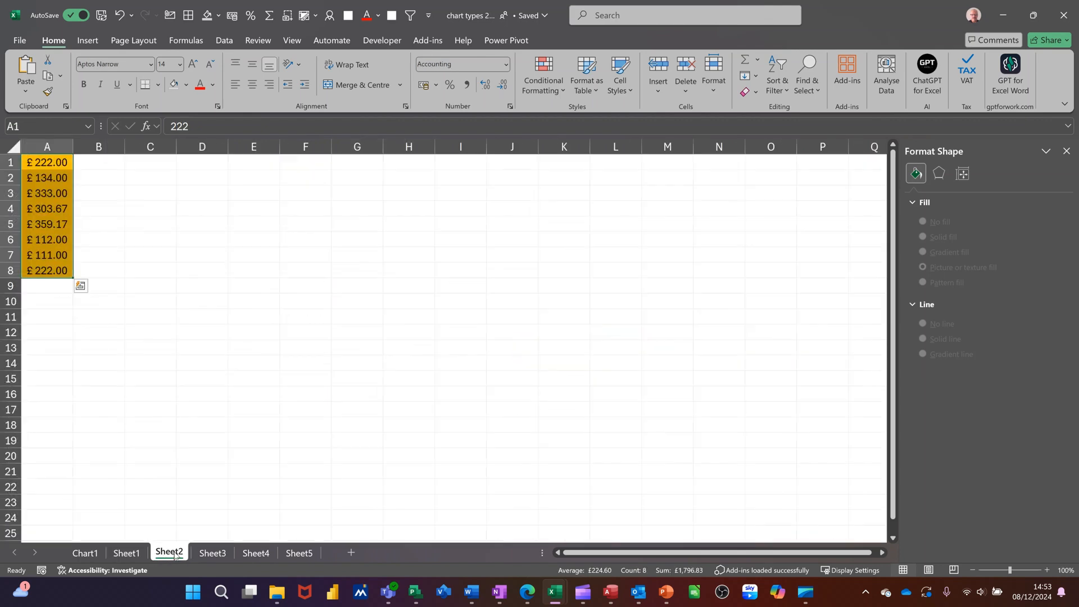
{"action": "left_click", "coordinate": [208, 554]}
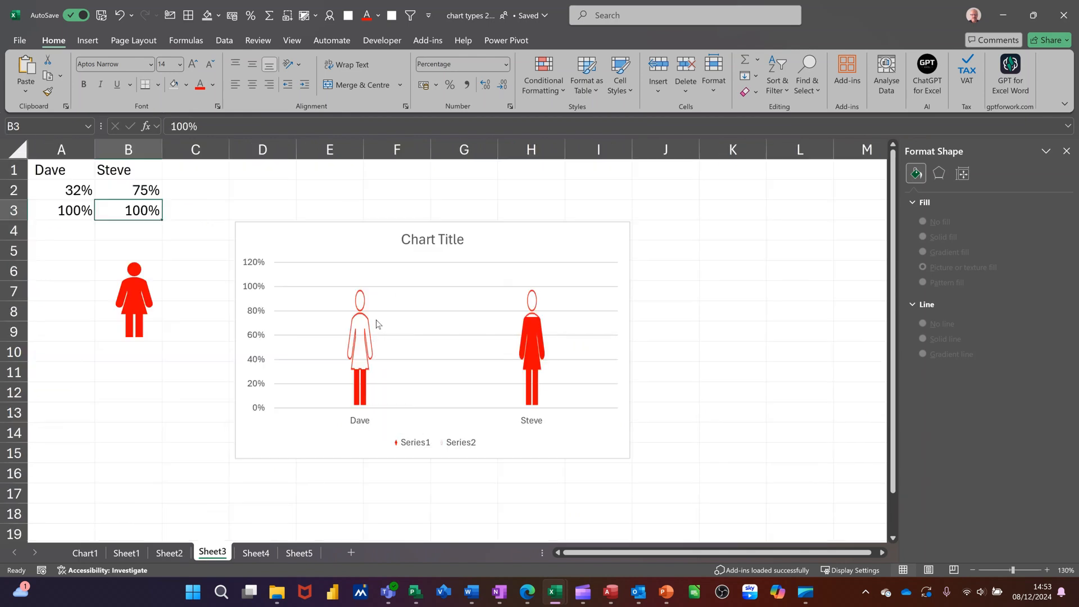
{"action": "mouse_move", "coordinate": [374, 312]}
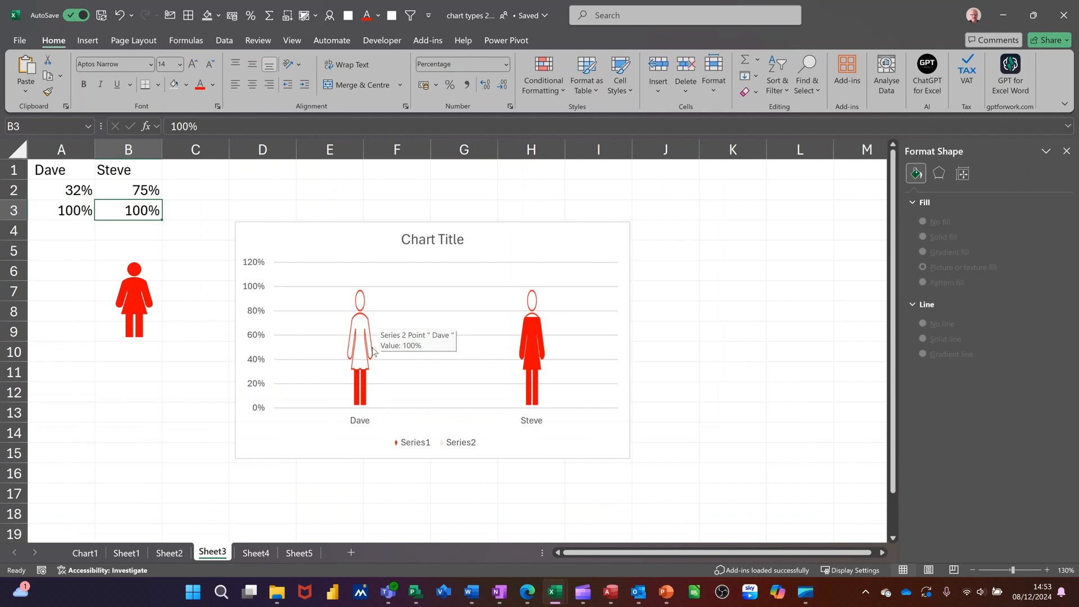